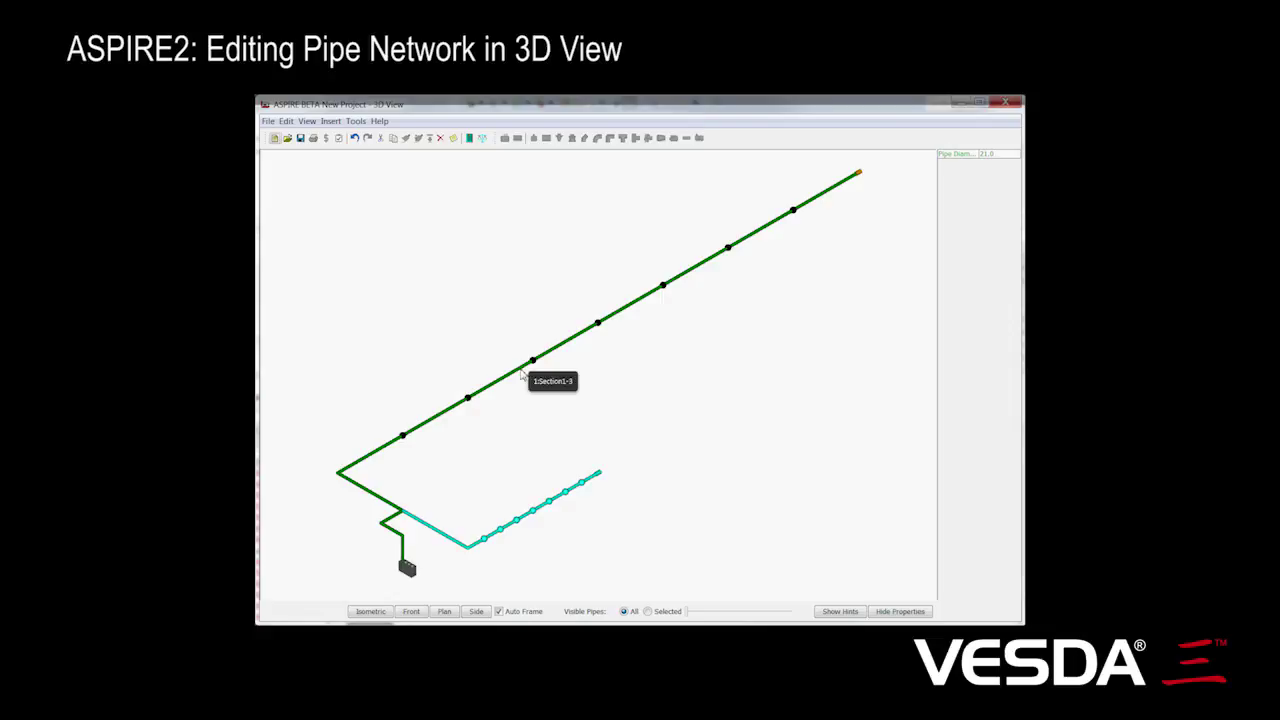
# - Shorten the pipe section up to the next hole to relative distance 1.00 instead of 4.00
pyautogui.click(522, 373)
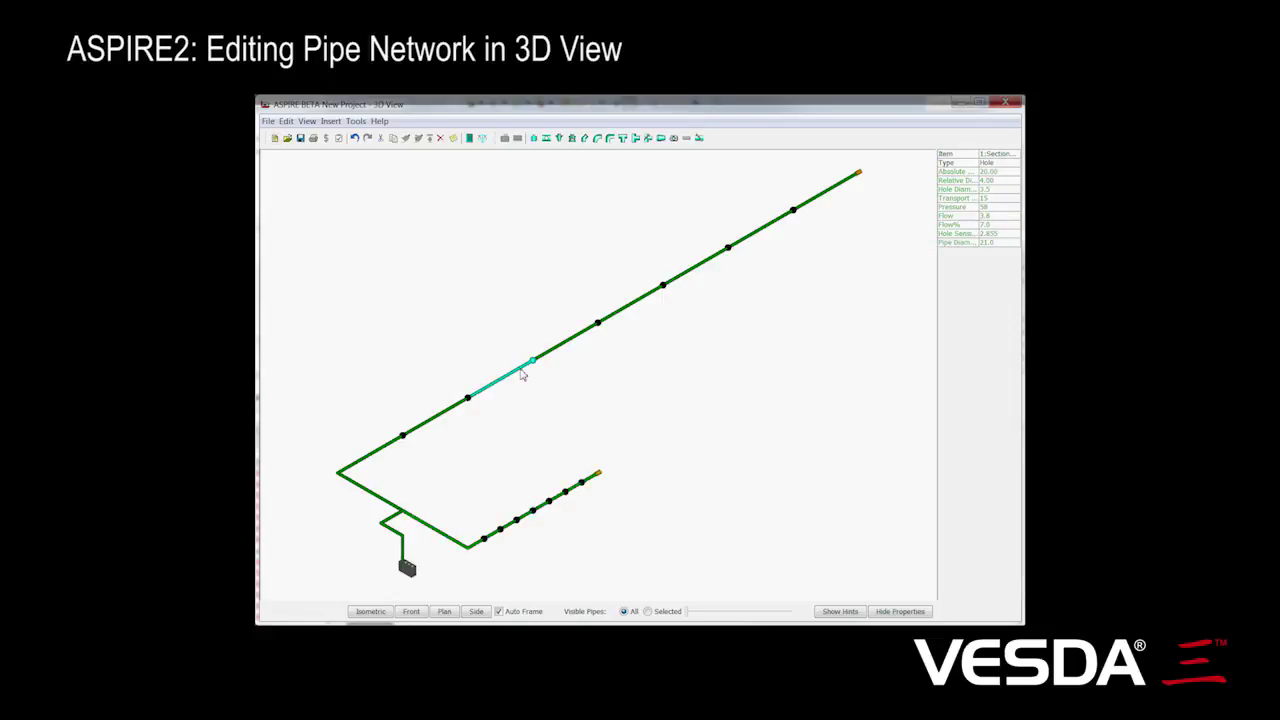
pyautogui.click(572, 345)
pyautogui.click(572, 345)
pyautogui.click(1002, 182)
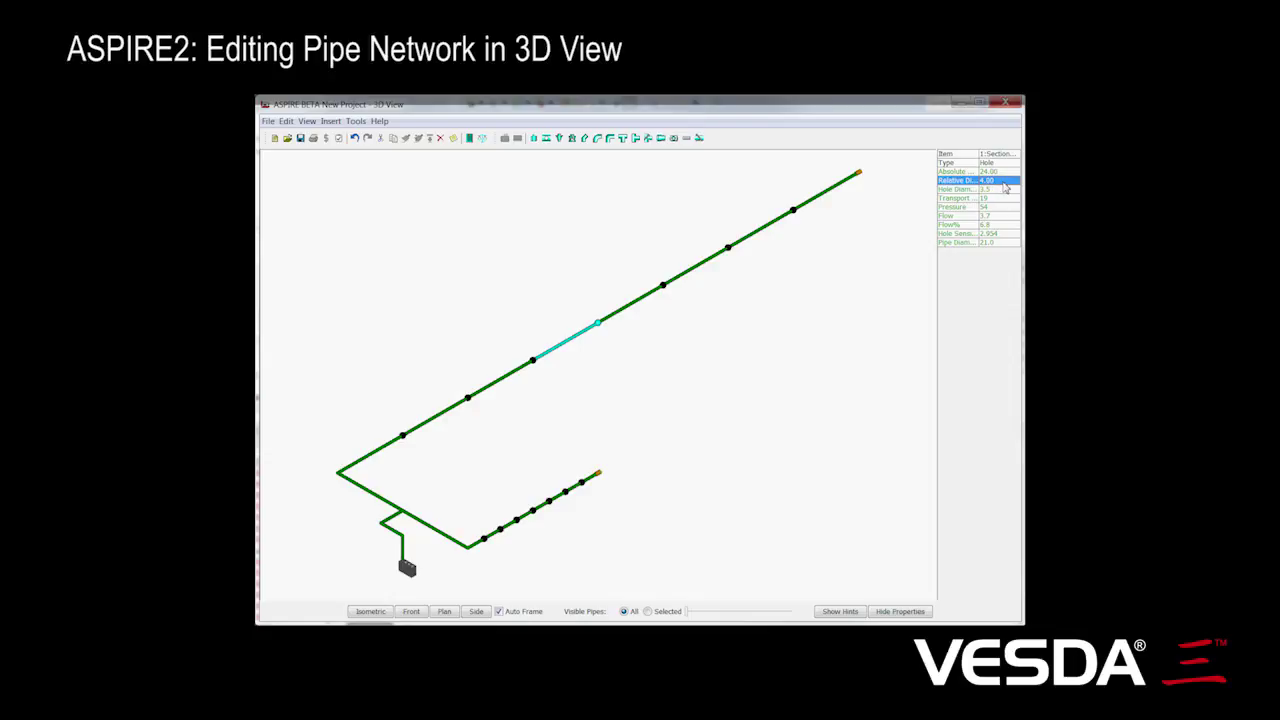
pyautogui.click(1005, 182)
pyautogui.press('Return')
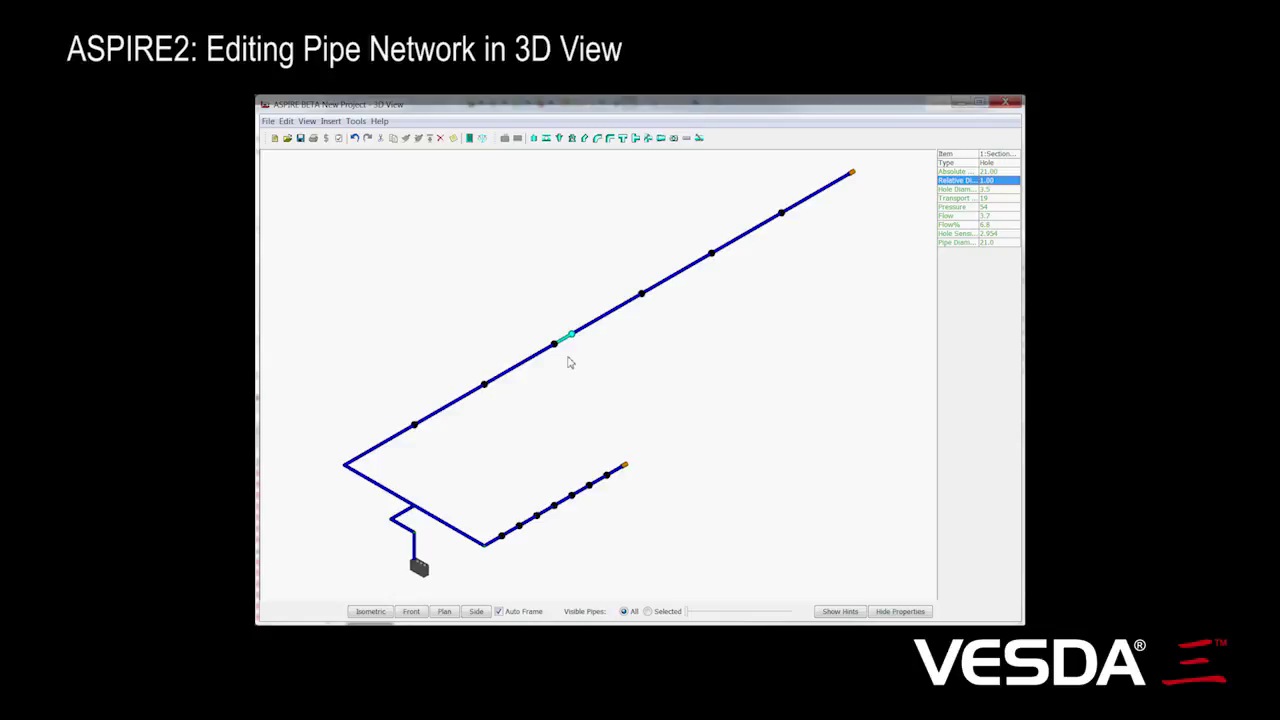
# - Insert a 90° bend on the long run at relative distance 2.00, with direction L
pyautogui.click(526, 360)
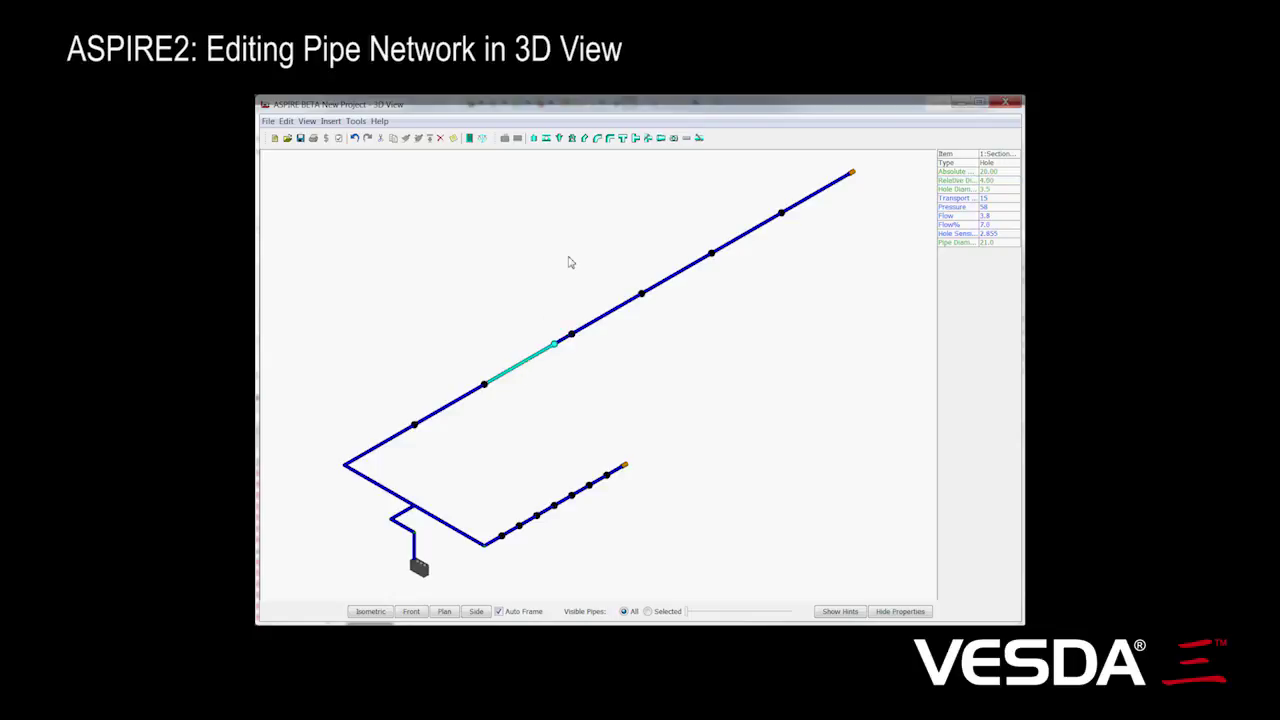
pyautogui.click(597, 139)
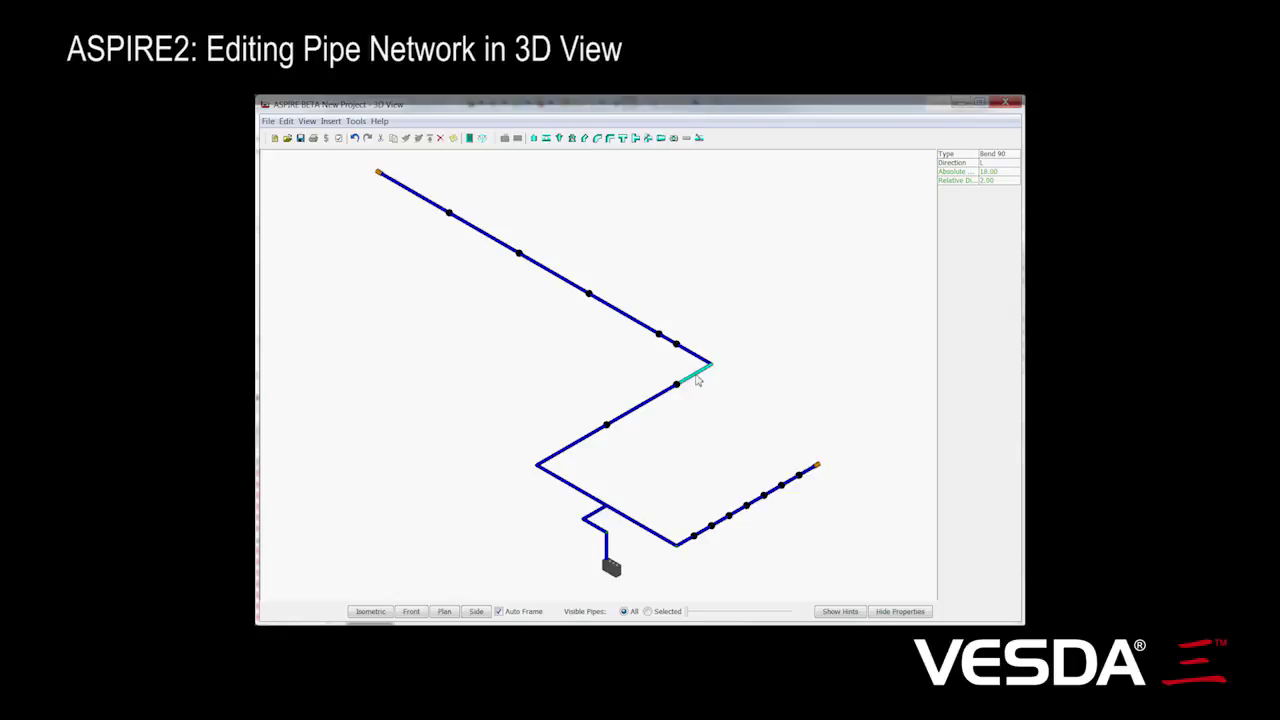
pyautogui.press('Up')
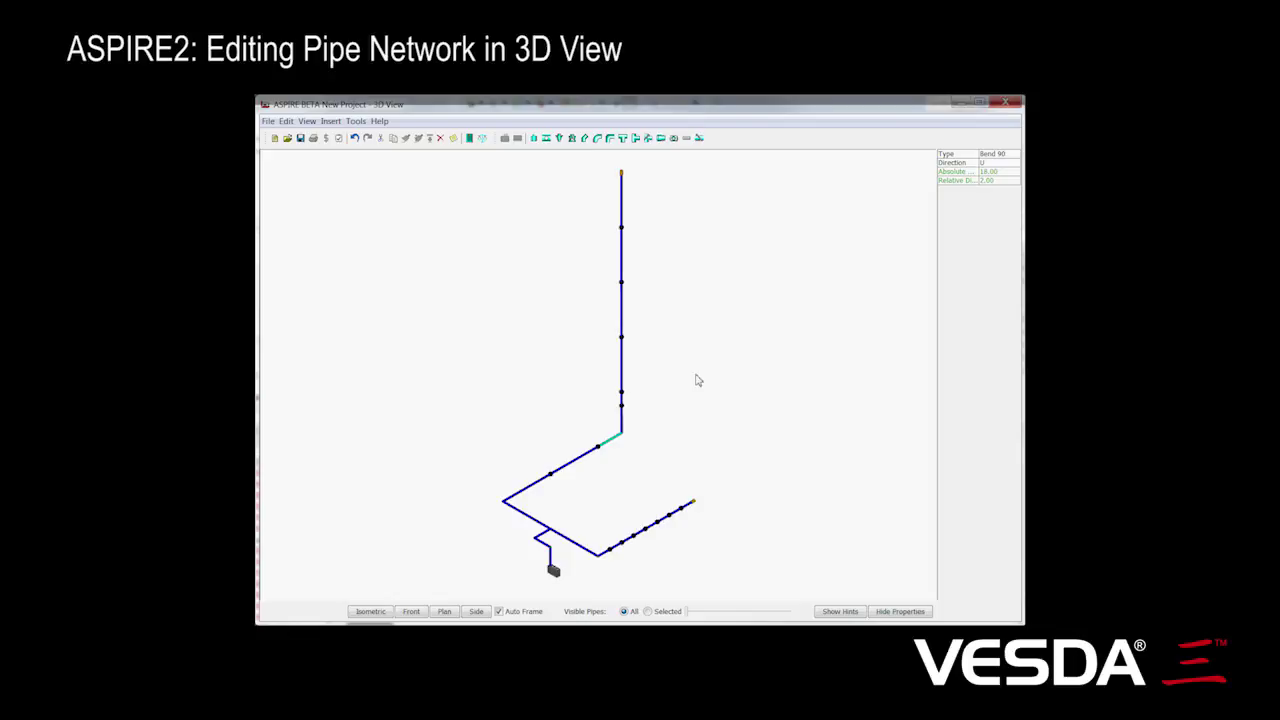
pyautogui.press('Right')
pyautogui.press('Left')
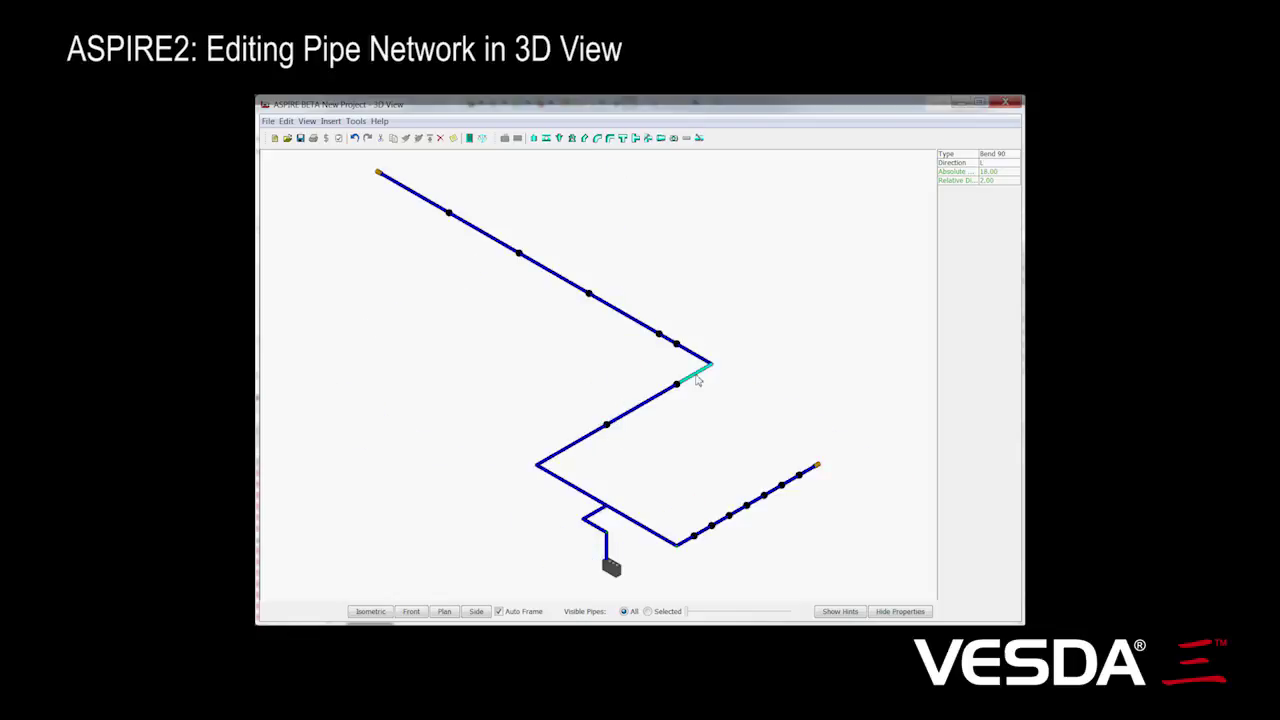
pyautogui.press('Down')
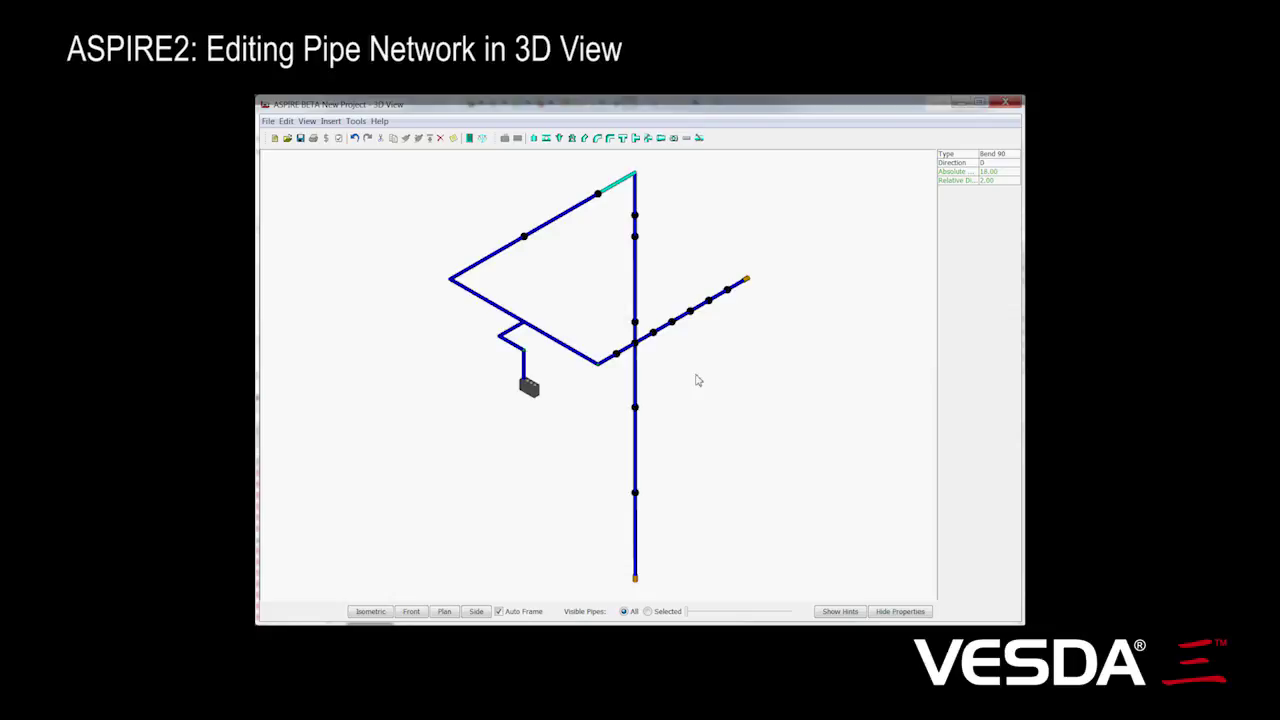
pyautogui.press('Left')
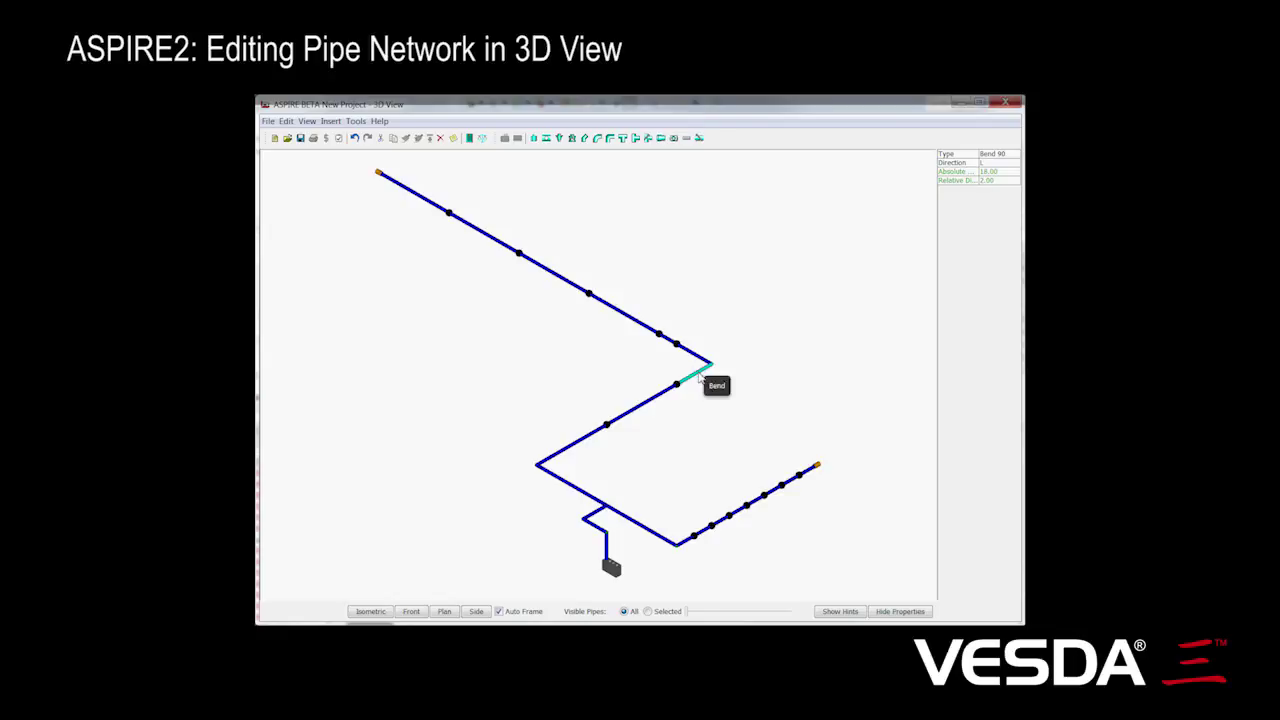
# - Zoom in on the new bend, select the hole section past it, and enable Auto Frame
pyautogui.scroll(5, 700, 378)
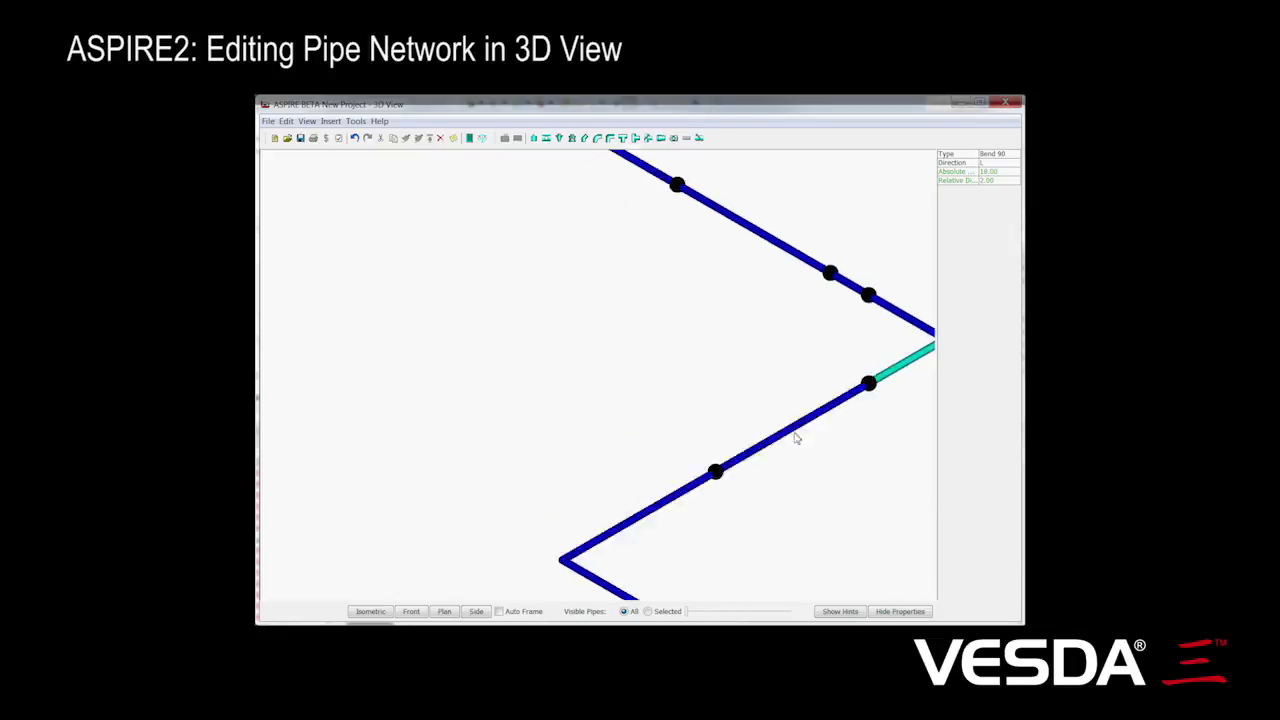
pyautogui.scroll(-5, 796, 438)
pyautogui.click(609, 400)
pyautogui.scroll(3, 640, 420)
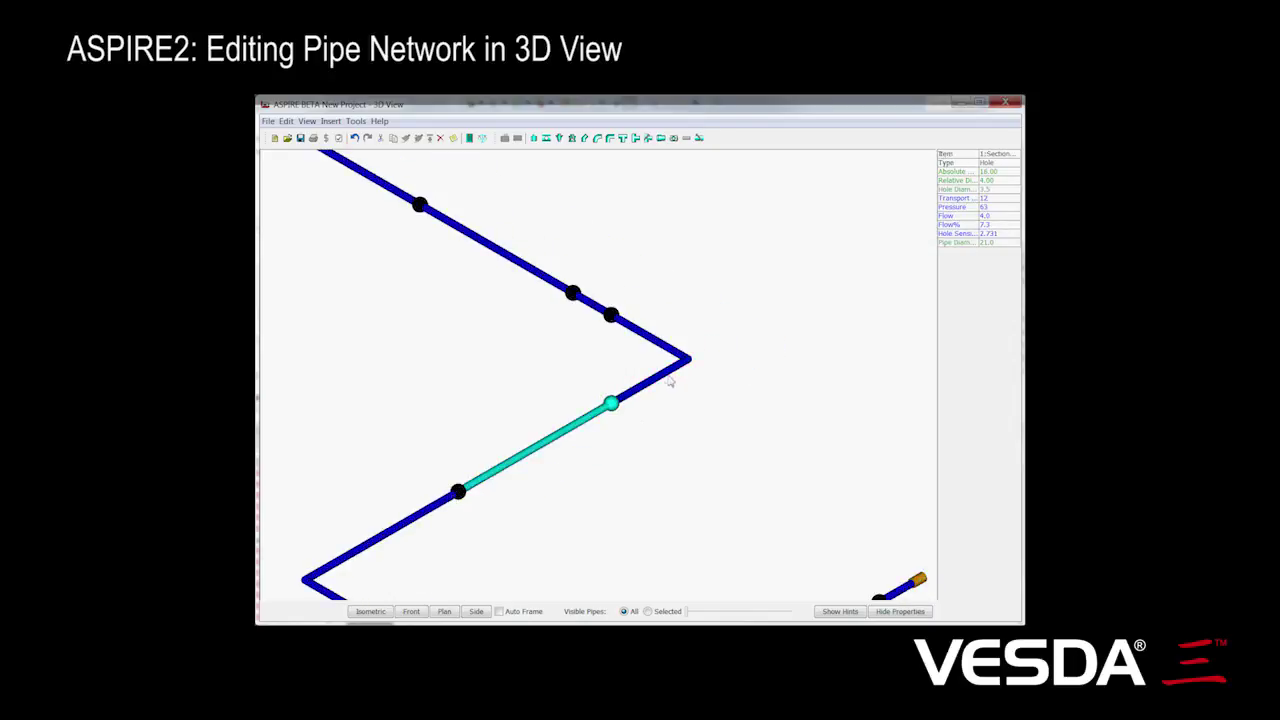
pyautogui.scroll(1, 650, 357)
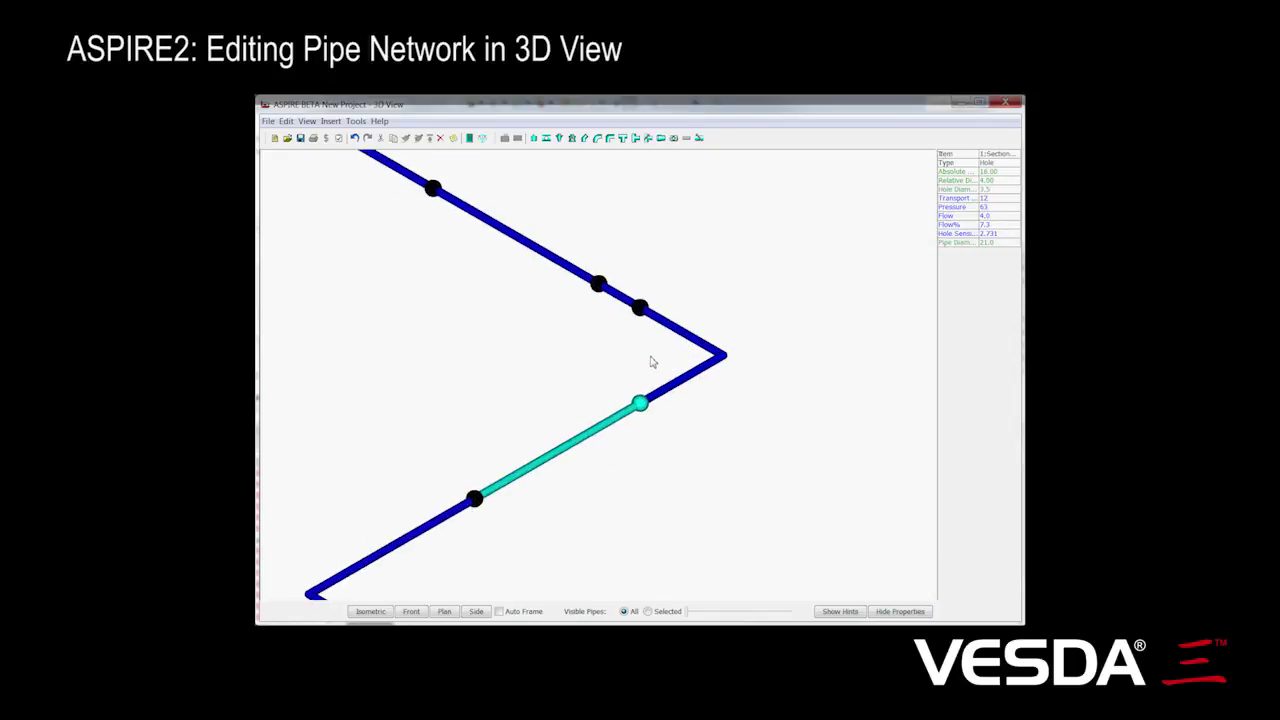
pyautogui.click(499, 612)
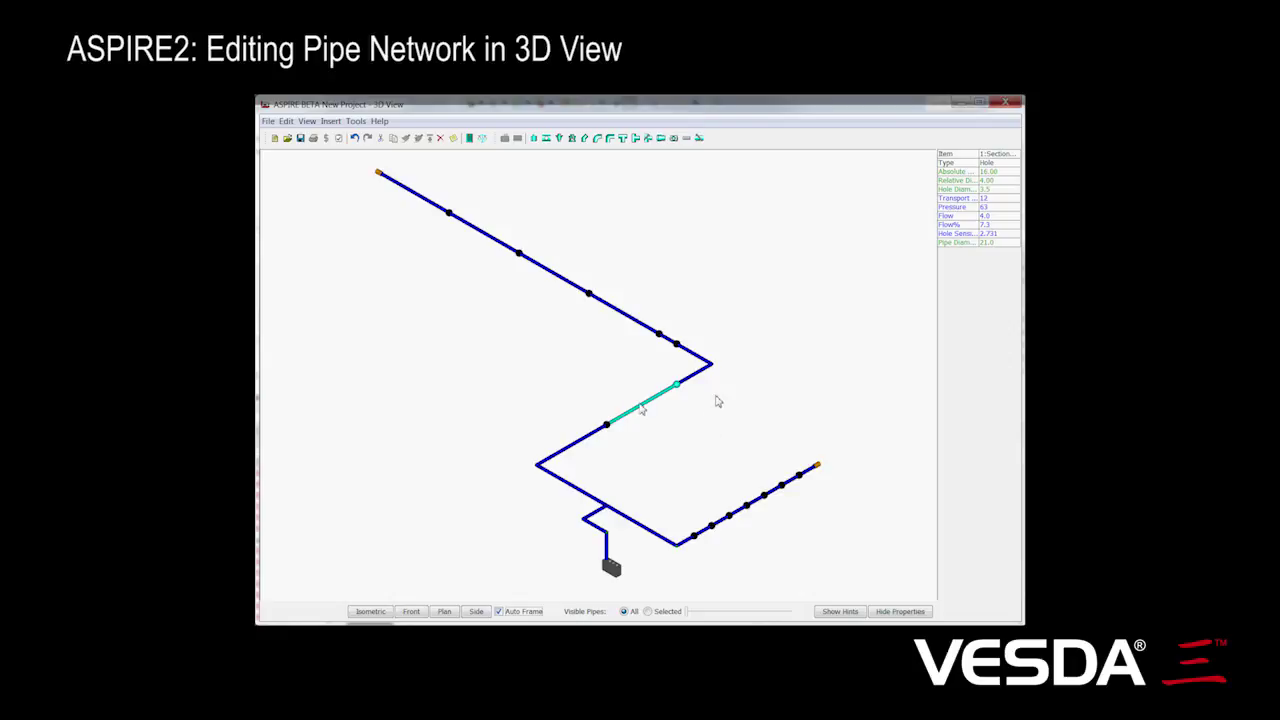
# - Pan and orbit the pipe network toward a front-on view
pyautogui.moveTo(643, 411); pyautogui.dragTo(546, 421, button='middle')
pyautogui.keyDown('ctrl'); pyautogui.moveTo(546, 421); pyautogui.dragTo(726, 400); pyautogui.keyUp('ctrl')
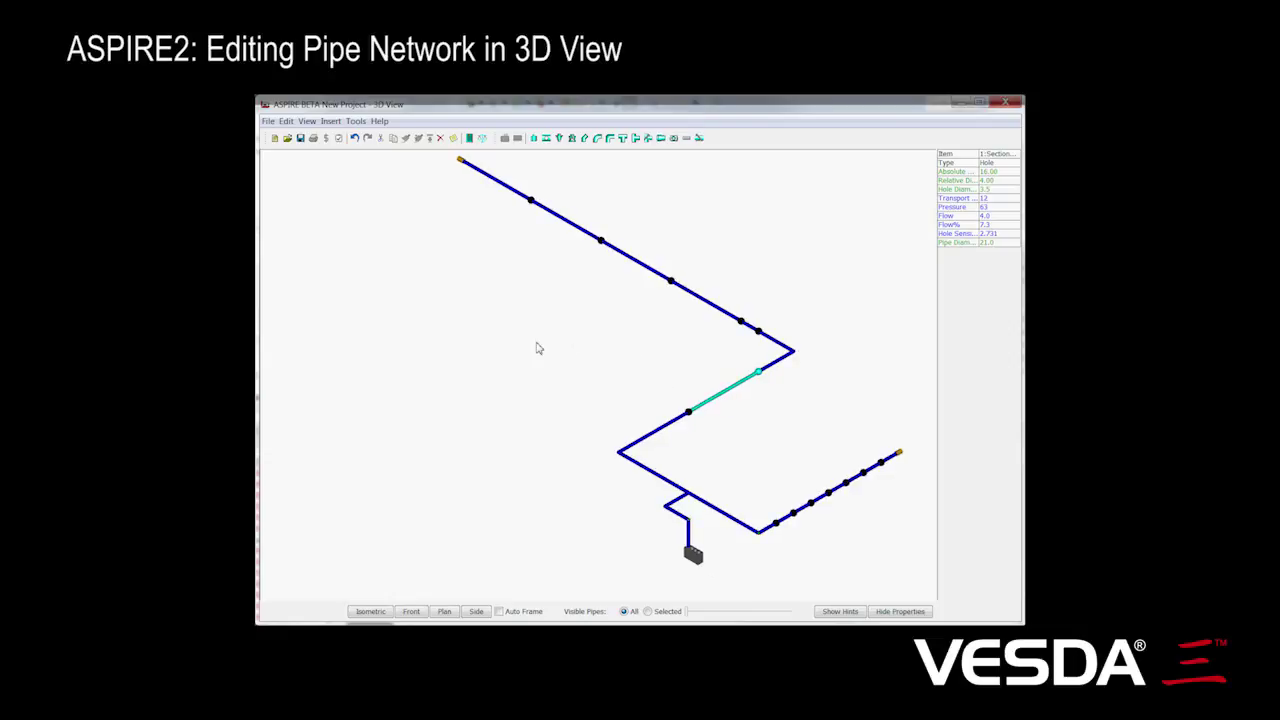
pyautogui.moveTo(538, 348); pyautogui.dragTo(486, 362)
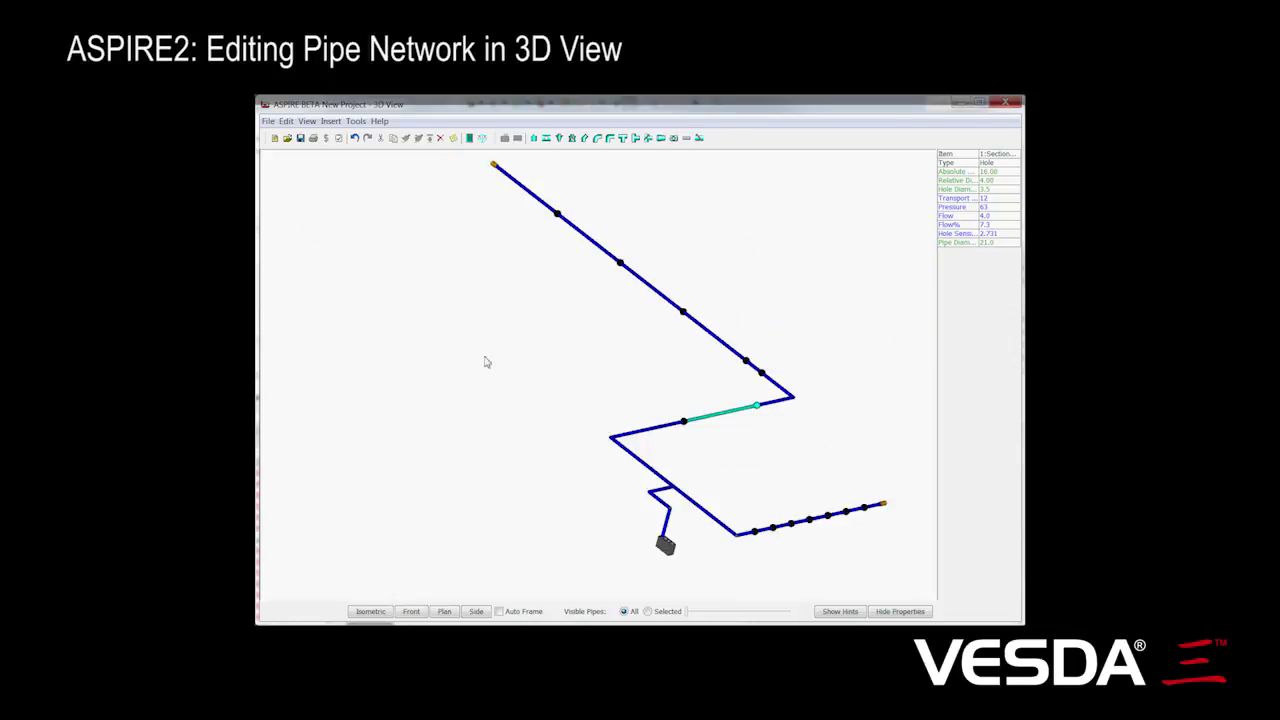
# - Switch through the Front, Plan and Side views, then back to Isometric
pyautogui.click(411, 611)
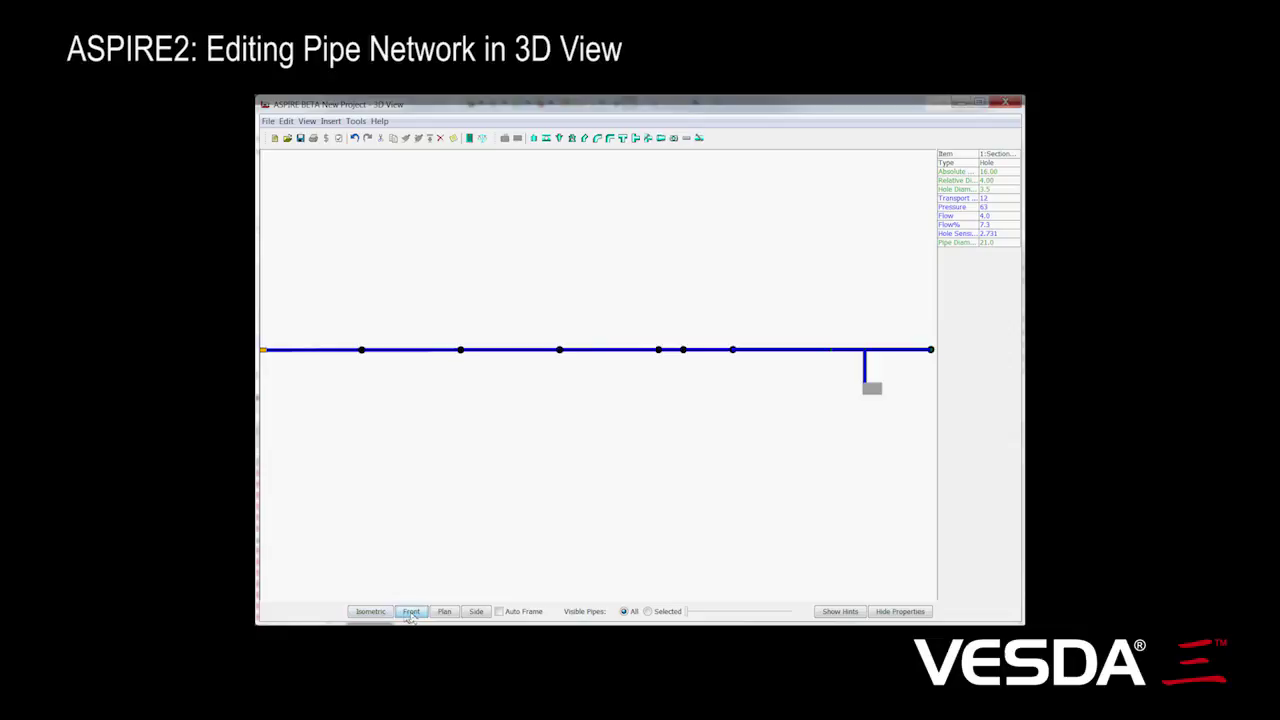
pyautogui.click(499, 611)
pyautogui.click(445, 612)
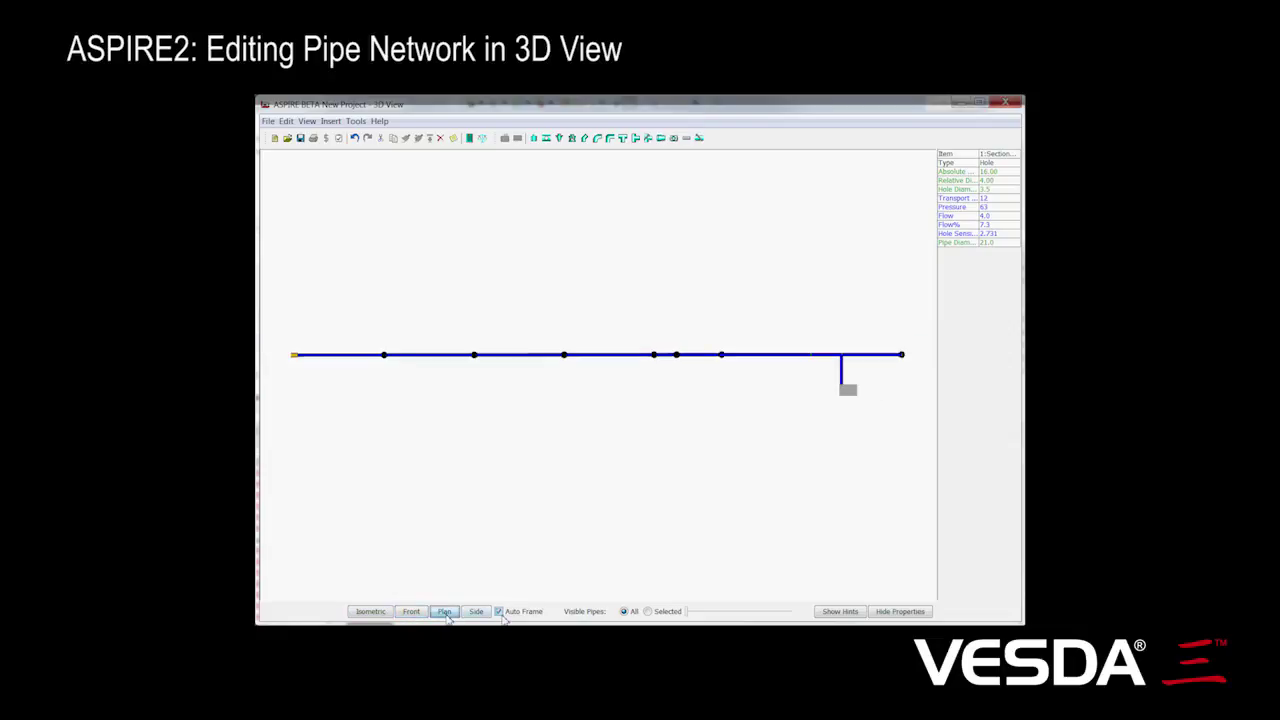
pyautogui.click(476, 611)
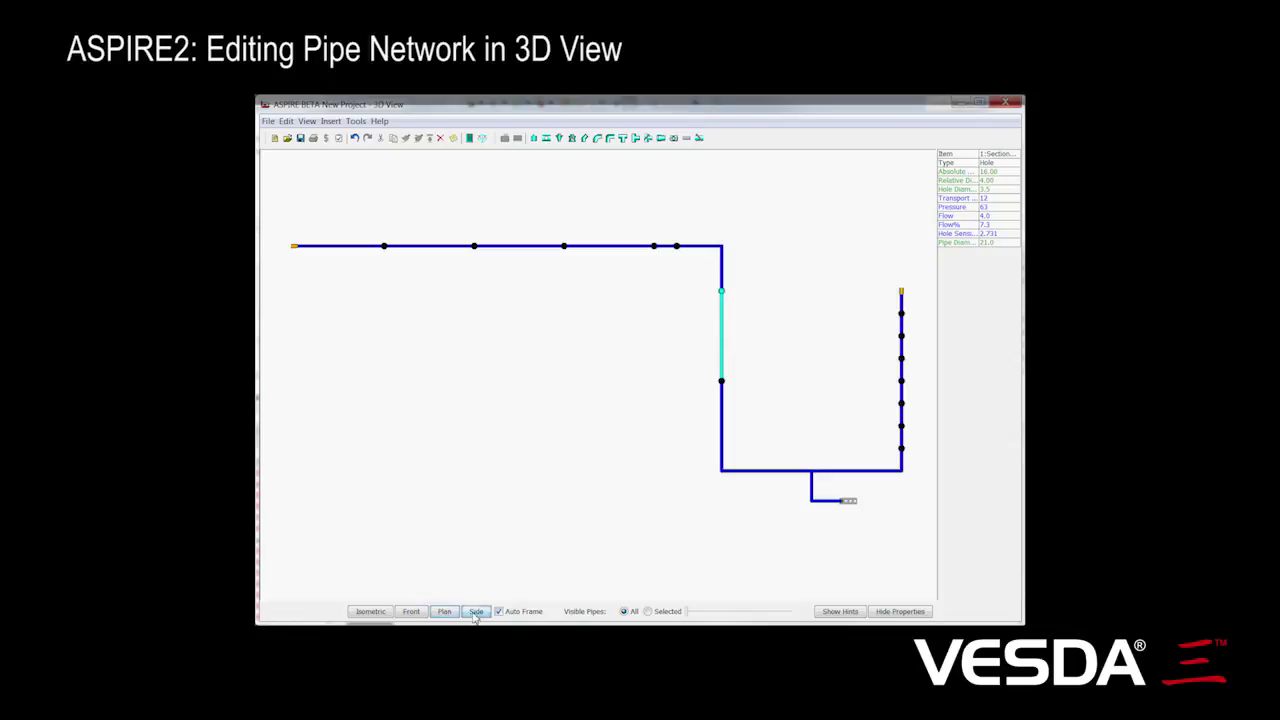
pyautogui.click(372, 611)
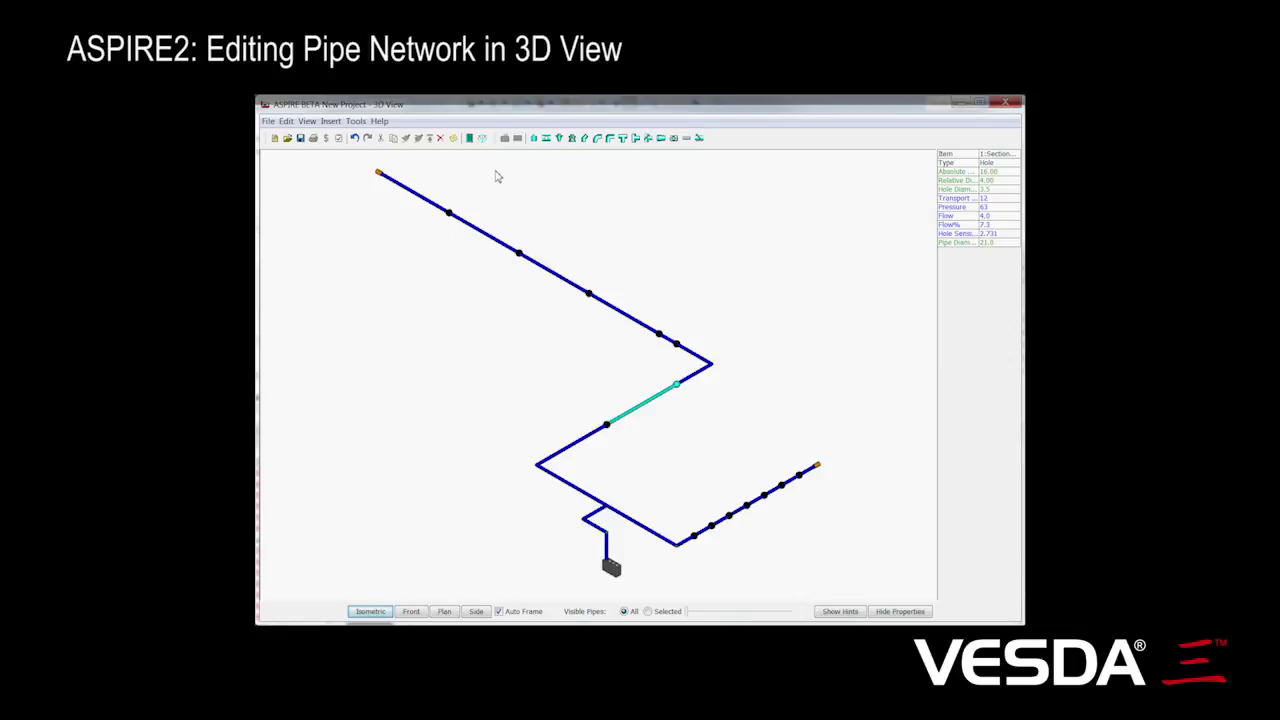
pyautogui.click(614, 570)
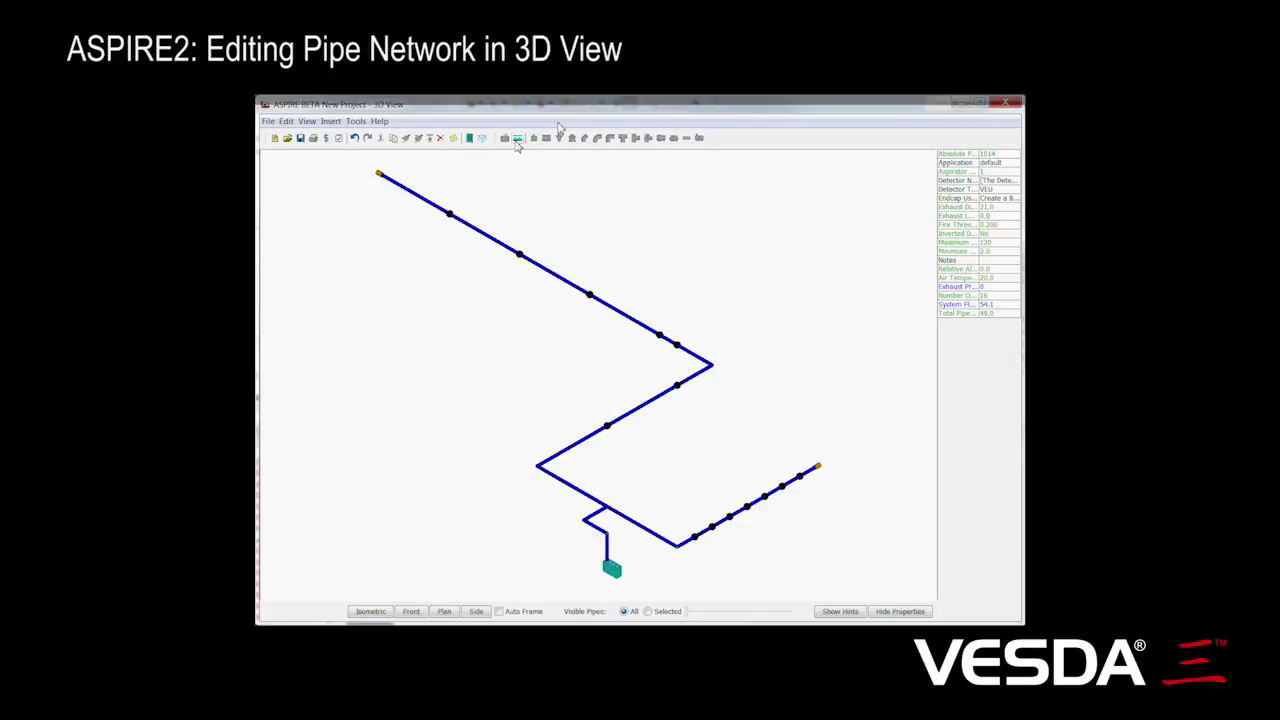
pyautogui.click(517, 139)
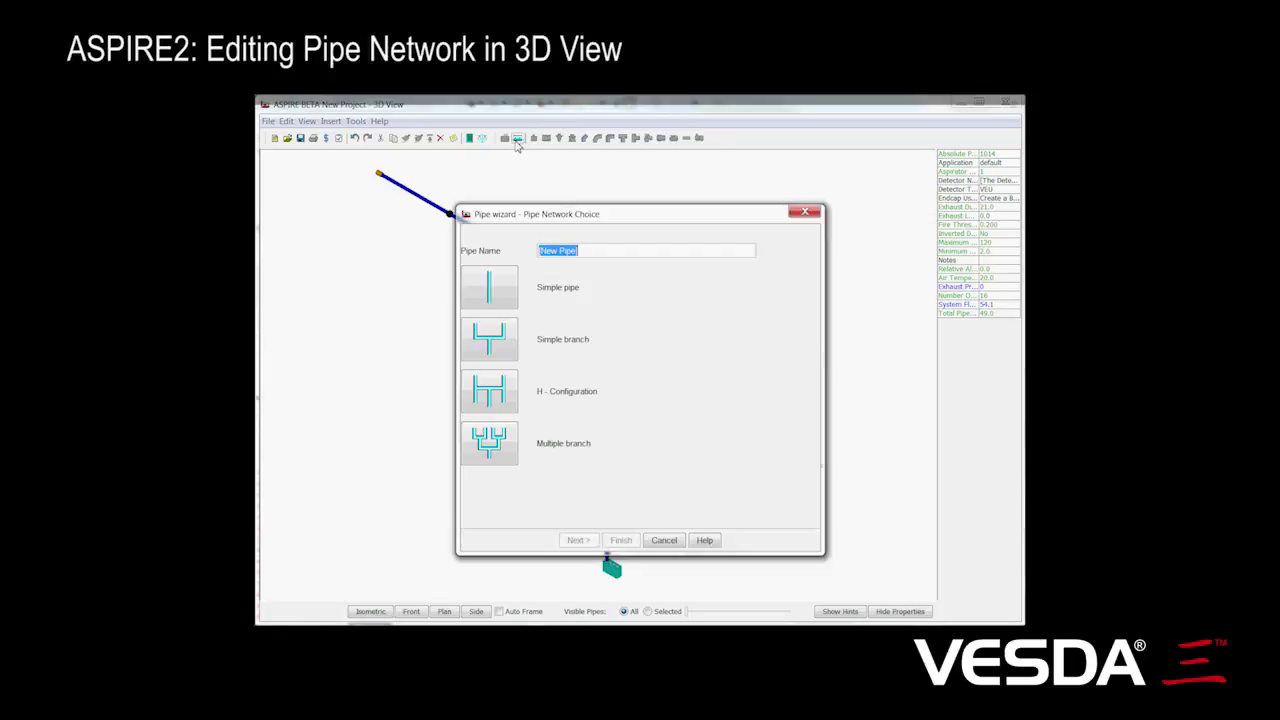
pyautogui.click(490, 332)
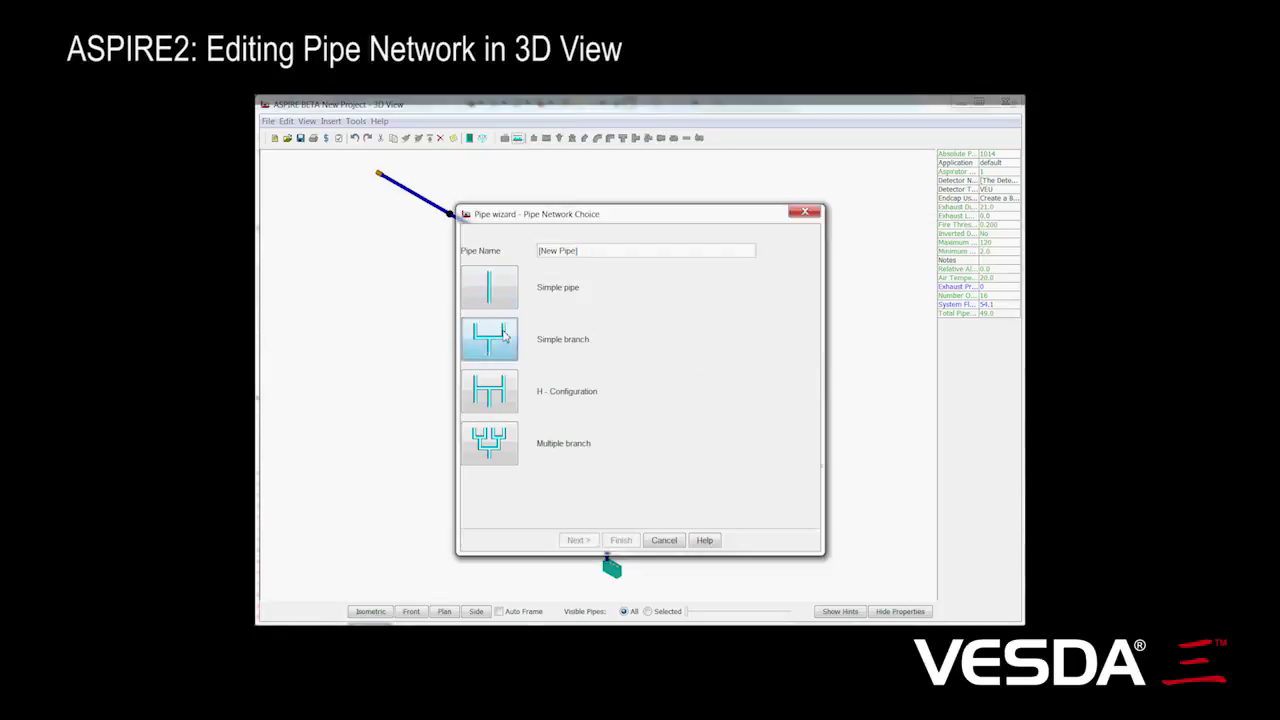
pyautogui.click(643, 540)
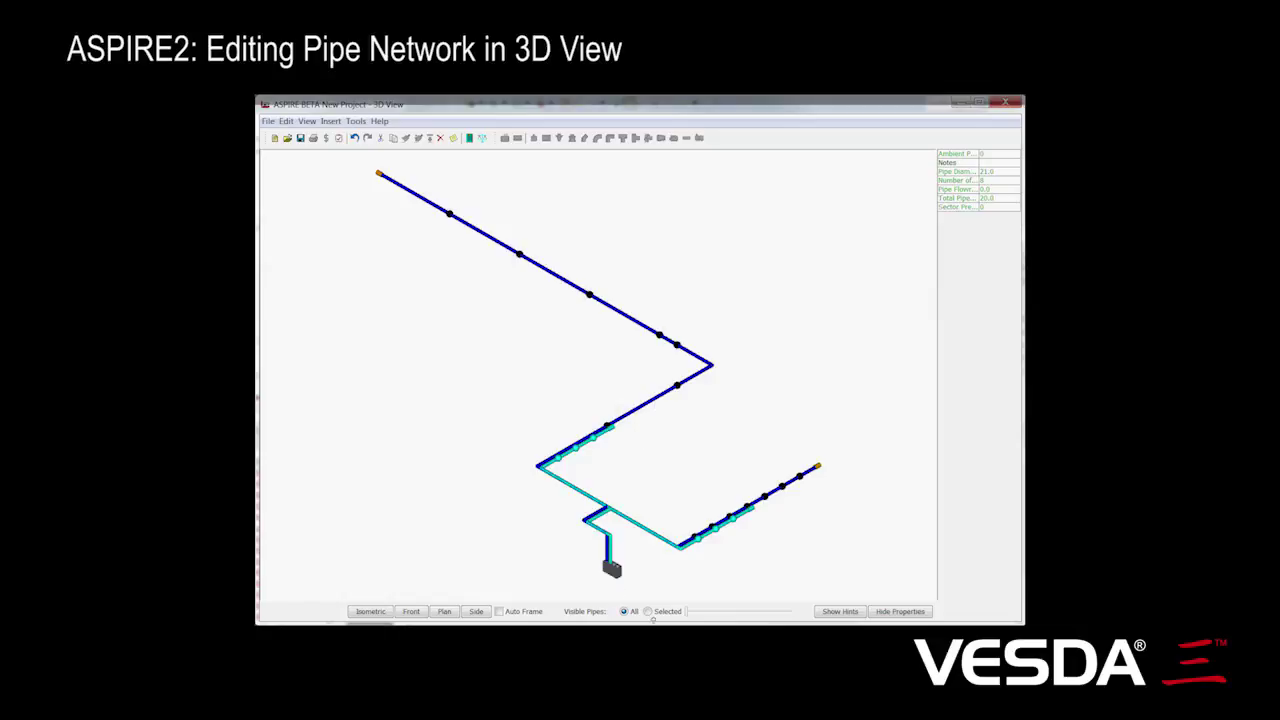
pyautogui.click(648, 612)
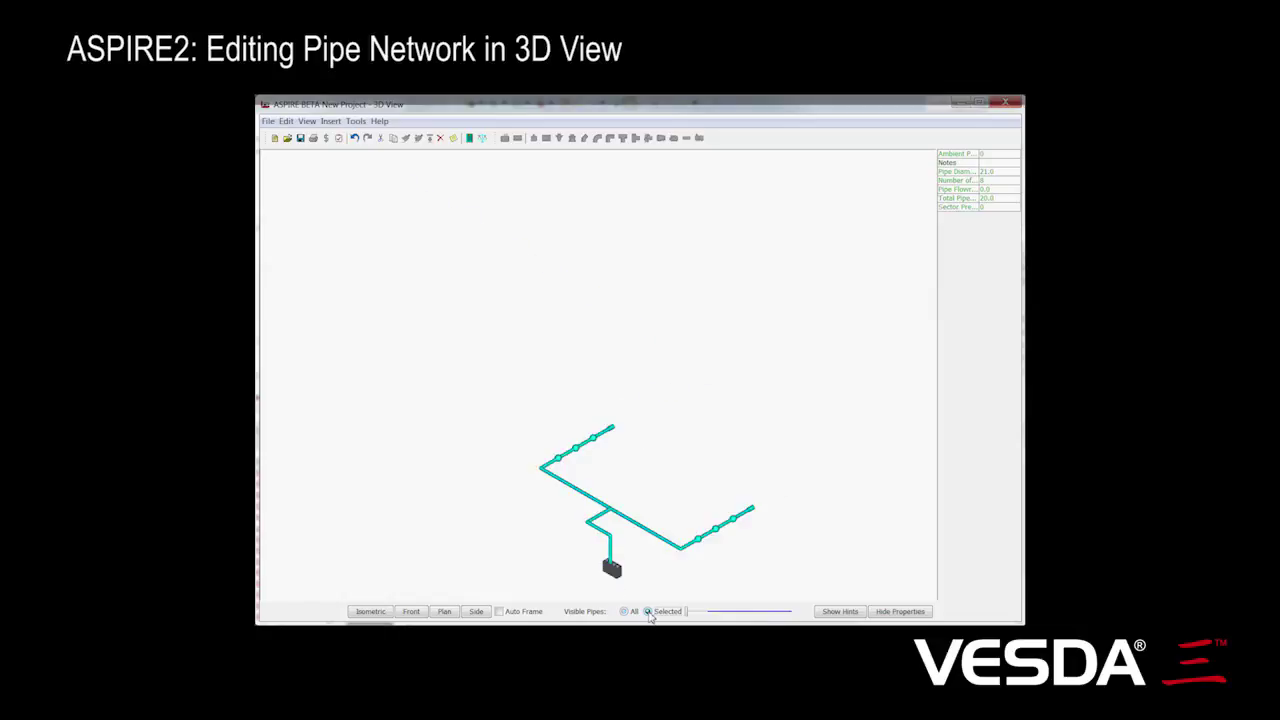
pyautogui.click(625, 611)
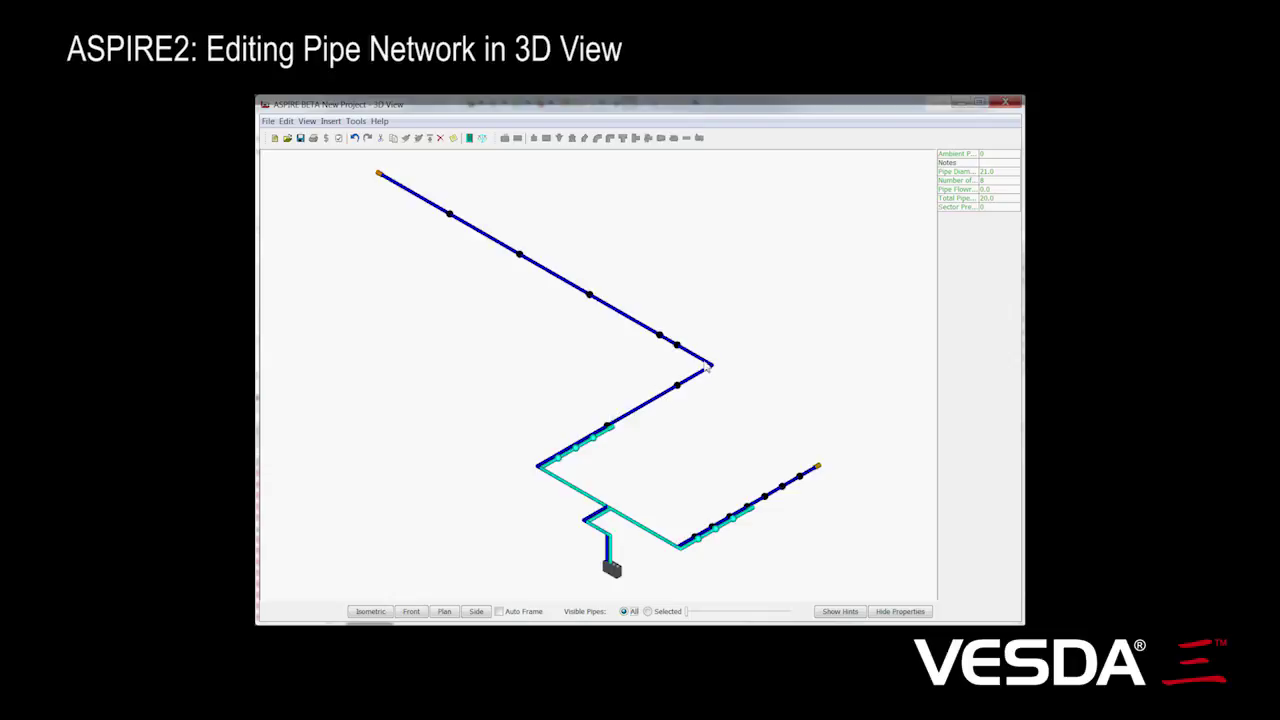
# - Delete the 90° bend at the upper pipe corner and enable Auto Frame
pyautogui.click(706, 372)
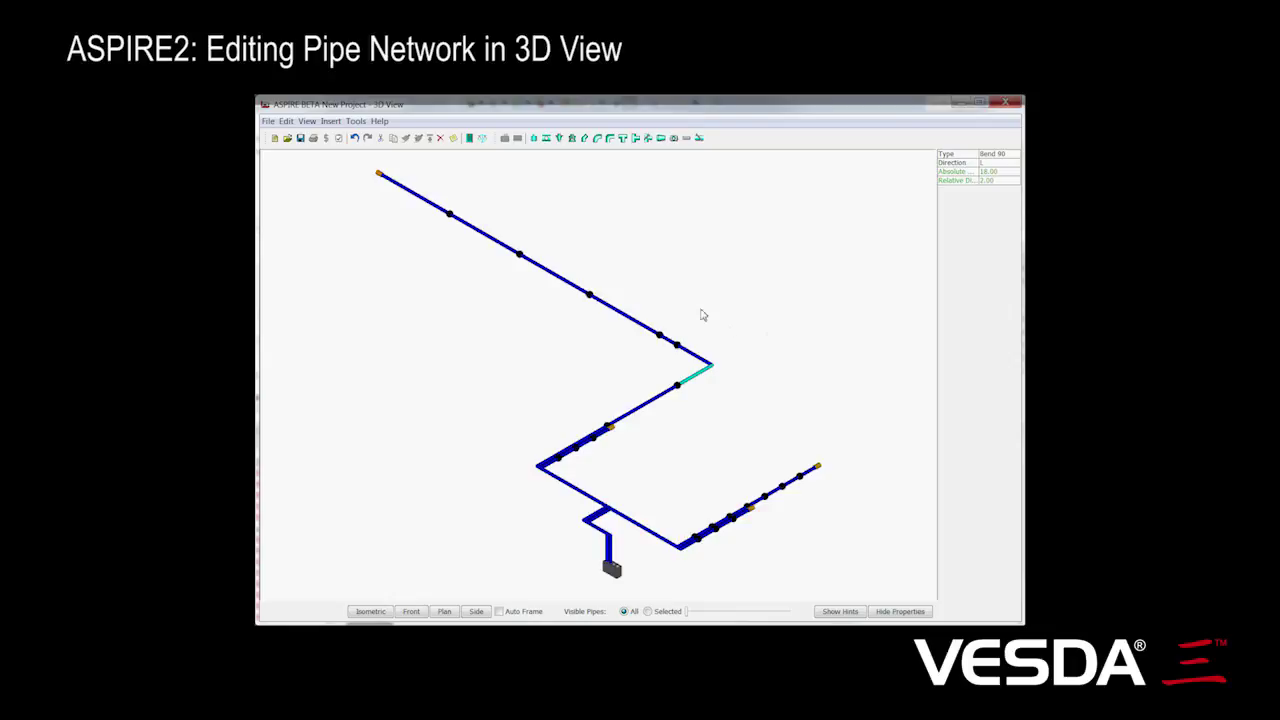
pyautogui.click(440, 139)
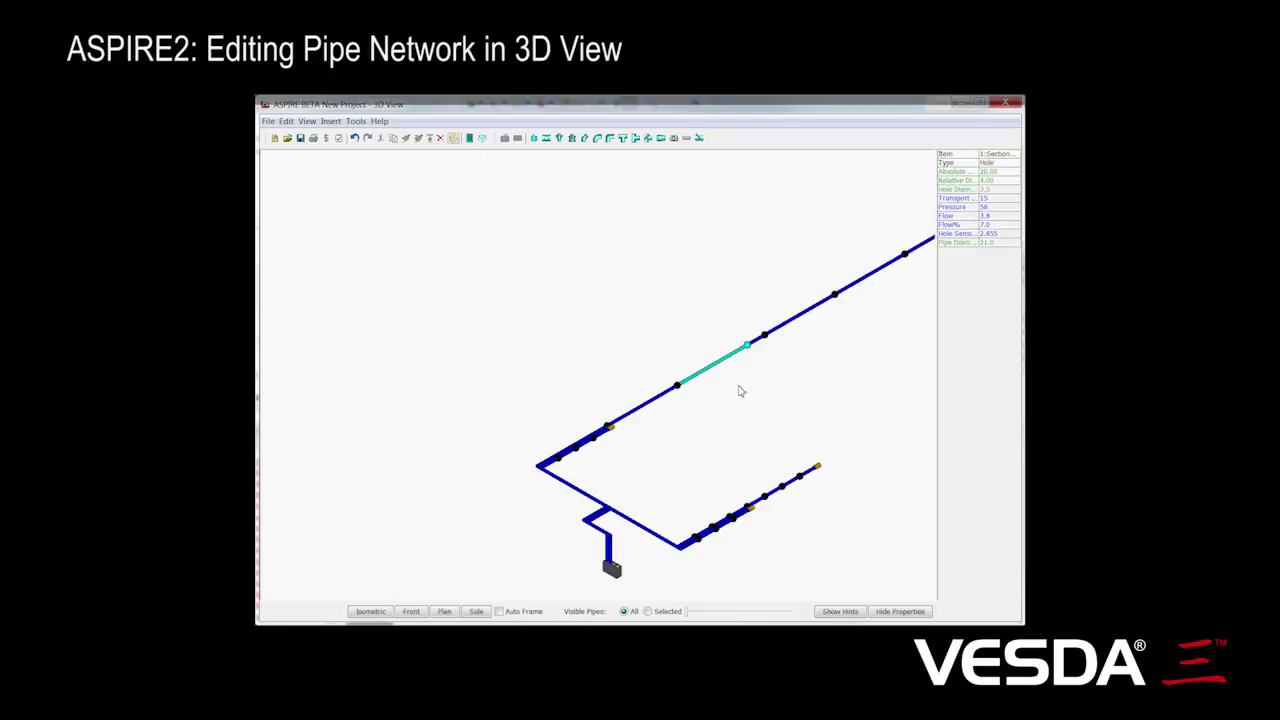
pyautogui.click(499, 611)
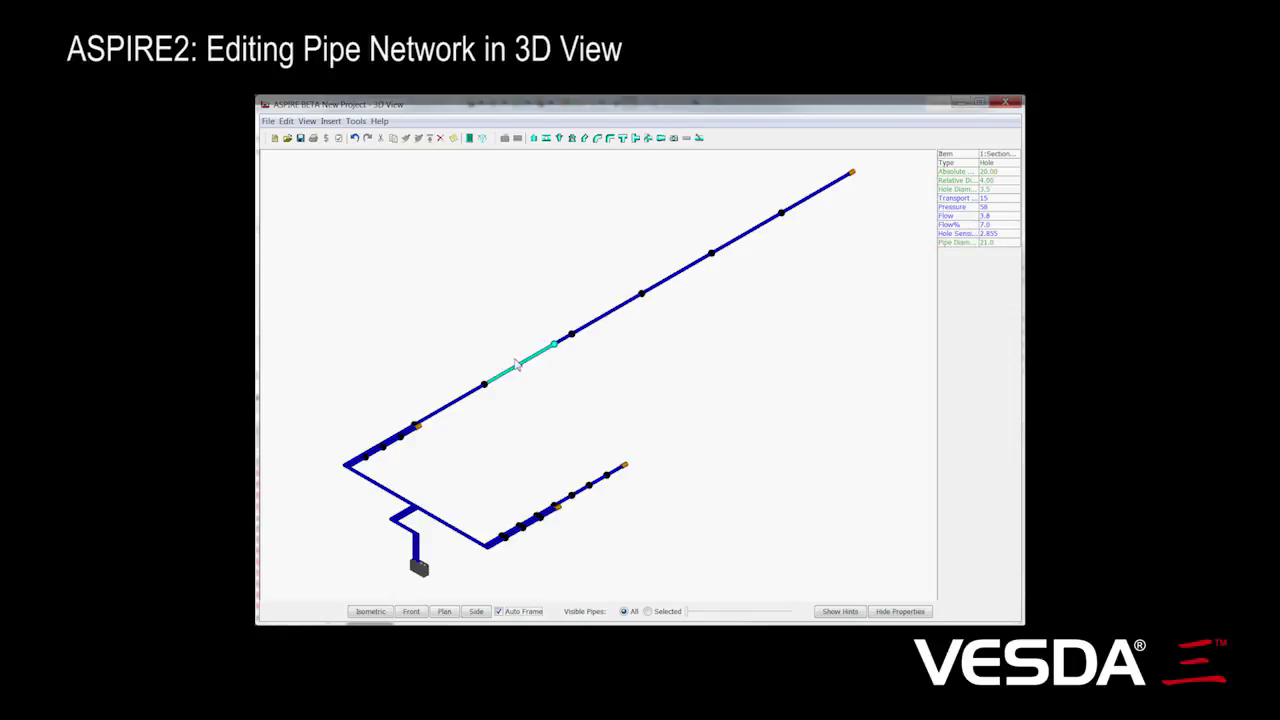
# - Add a 10.00 drop pipe on the segment, ending in a 90° elbow set to direction L
pyautogui.click(636, 138)
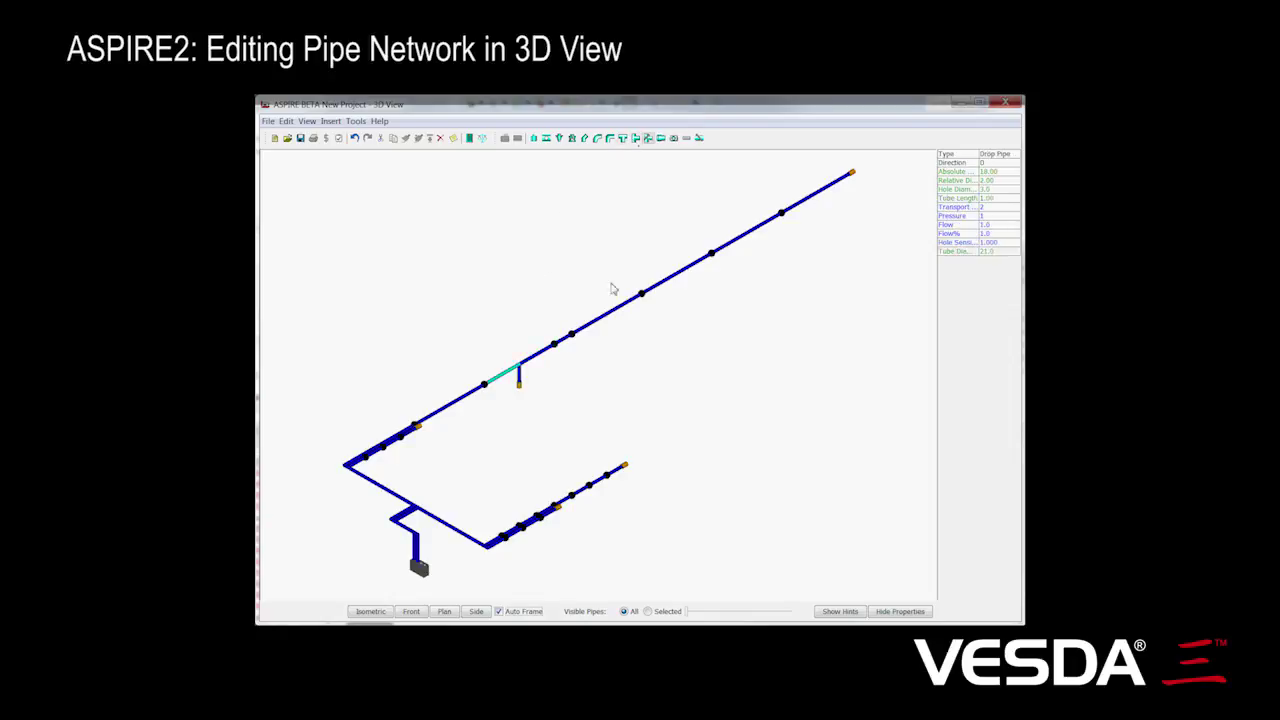
pyautogui.click(519, 380)
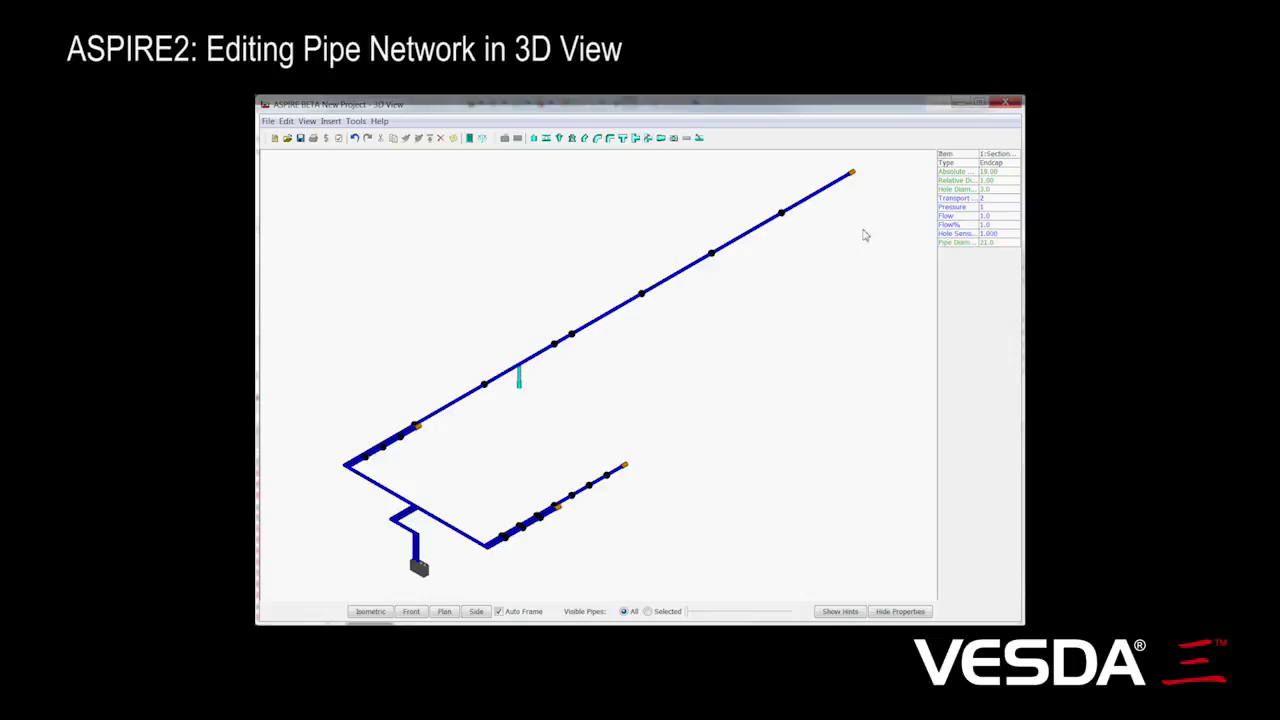
pyautogui.click(998, 182)
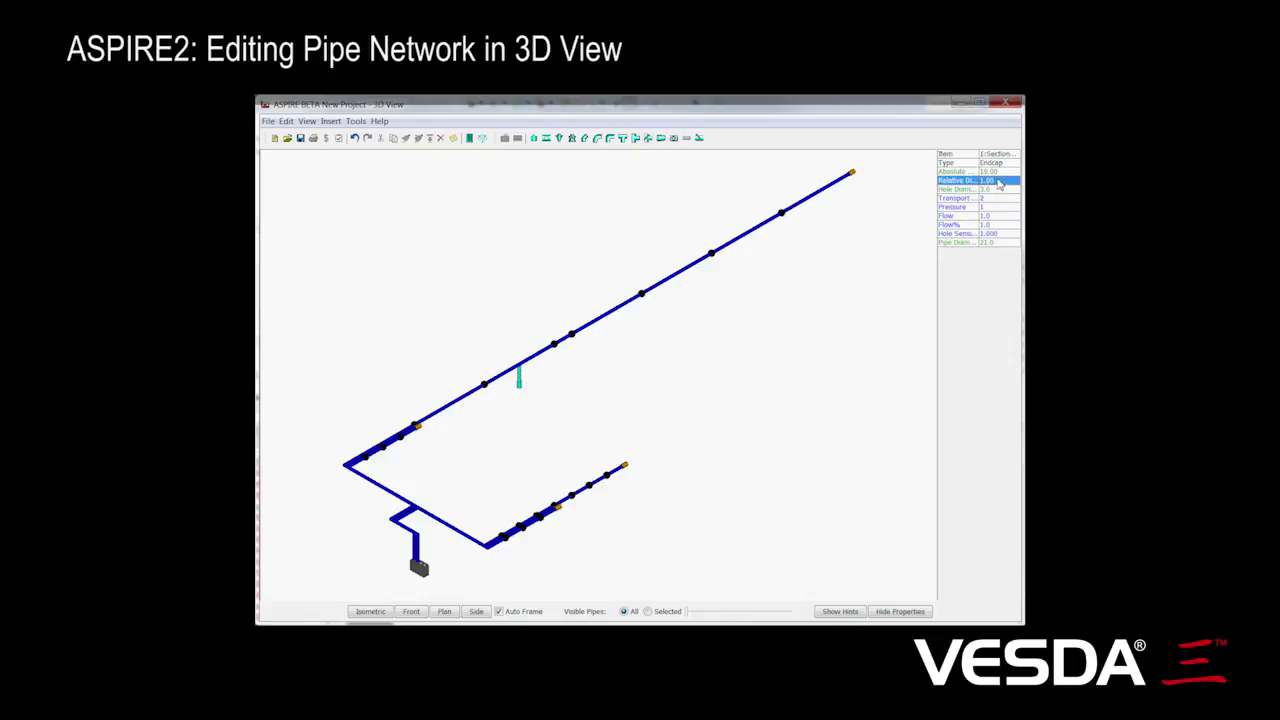
pyautogui.click(1006, 183)
pyautogui.write('10.00')
pyautogui.press('Return')
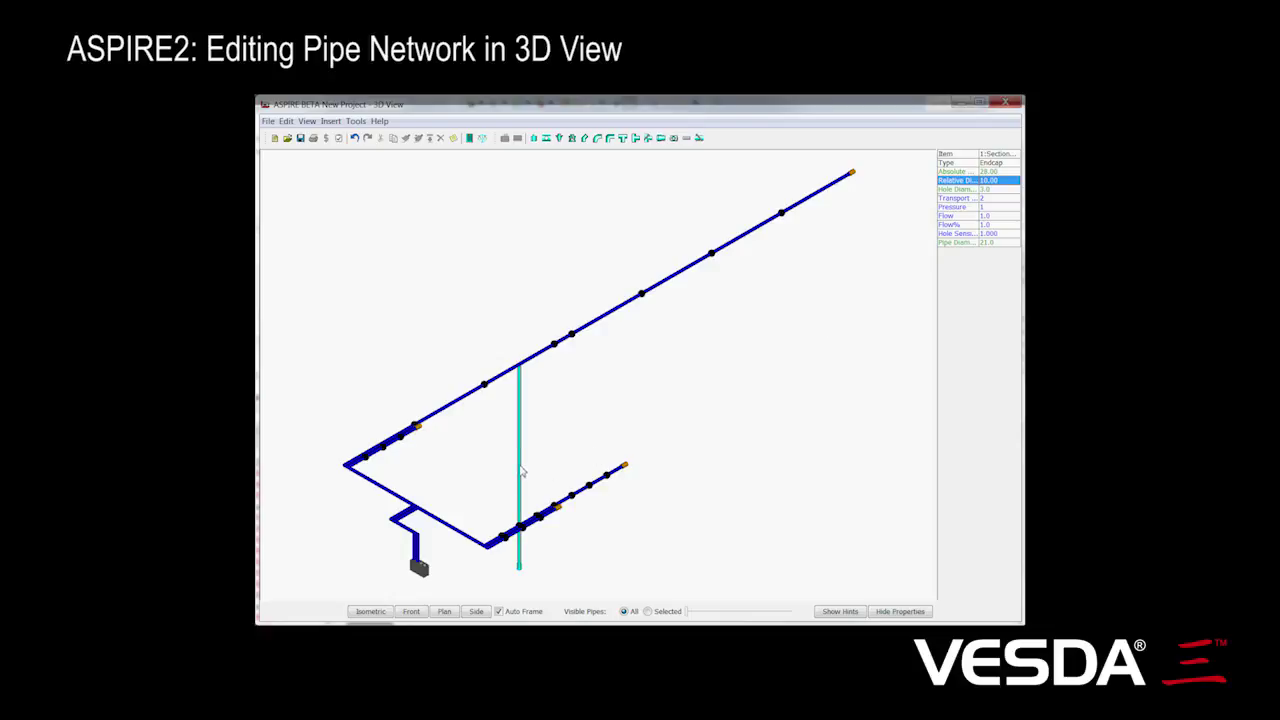
pyautogui.click(608, 140)
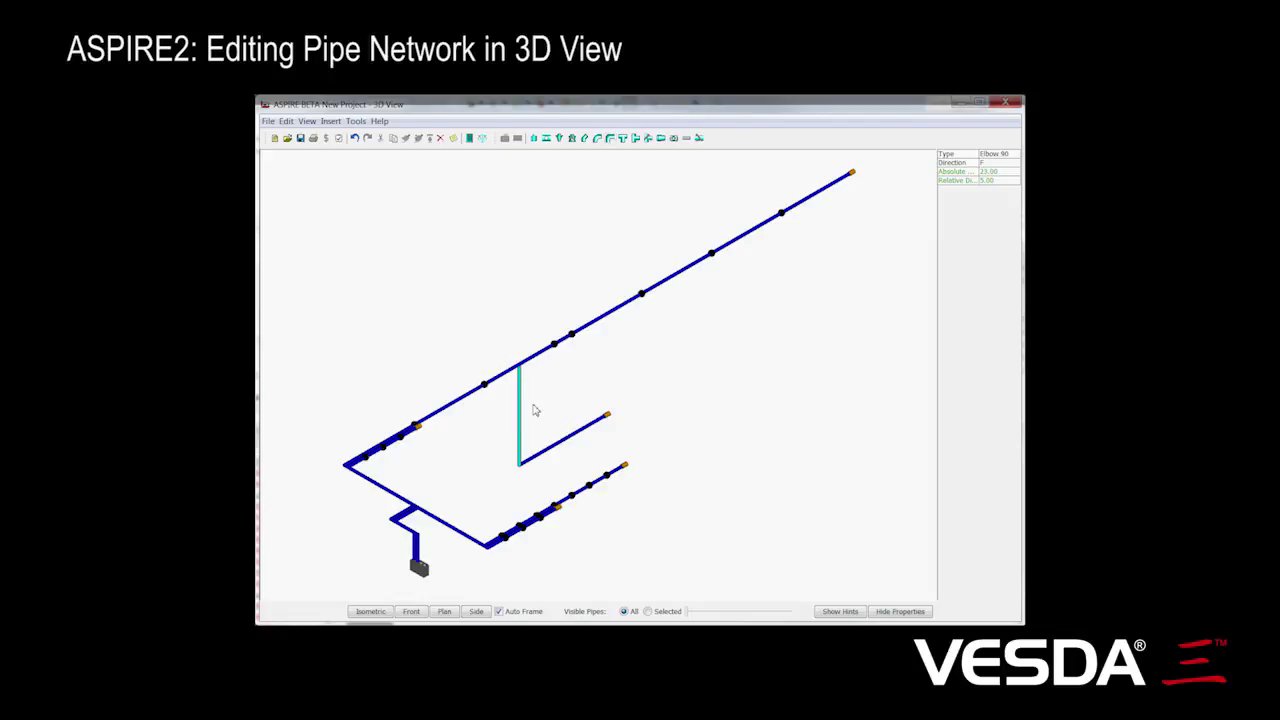
pyautogui.press('Left')
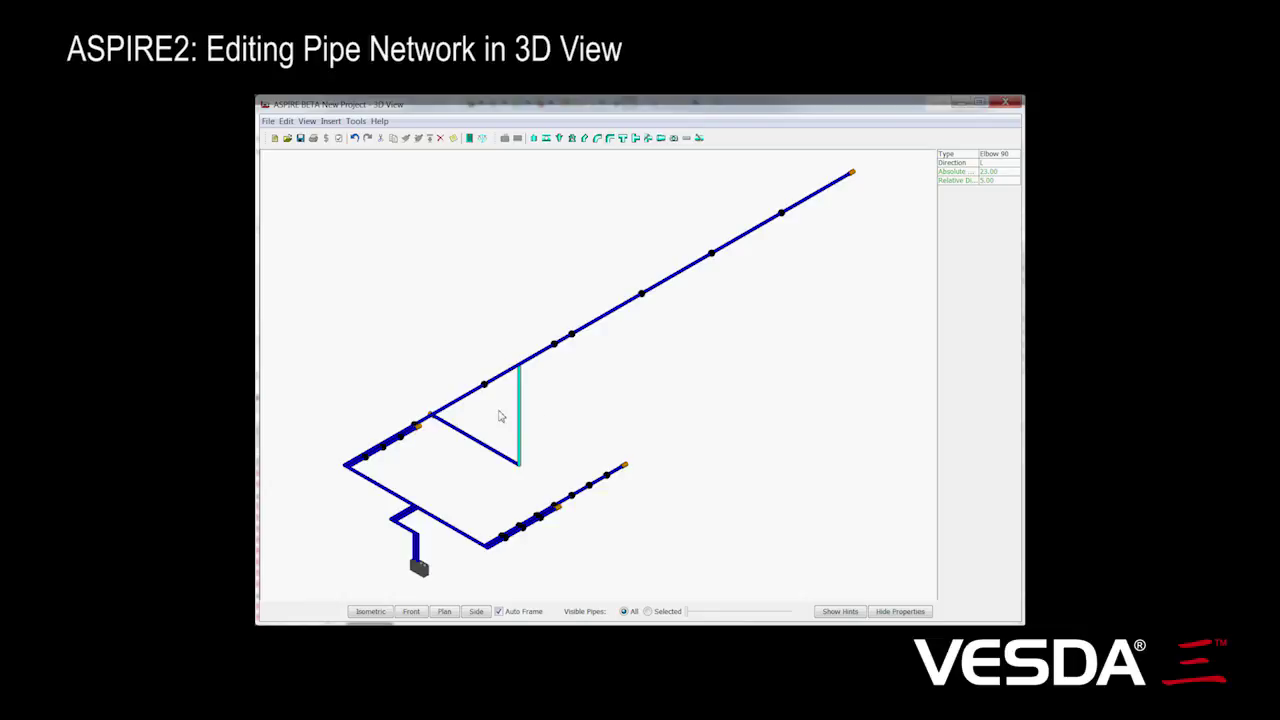
# - Select only the riser and diagonal pipe of the new triangular branch
pyautogui.click(520, 408)
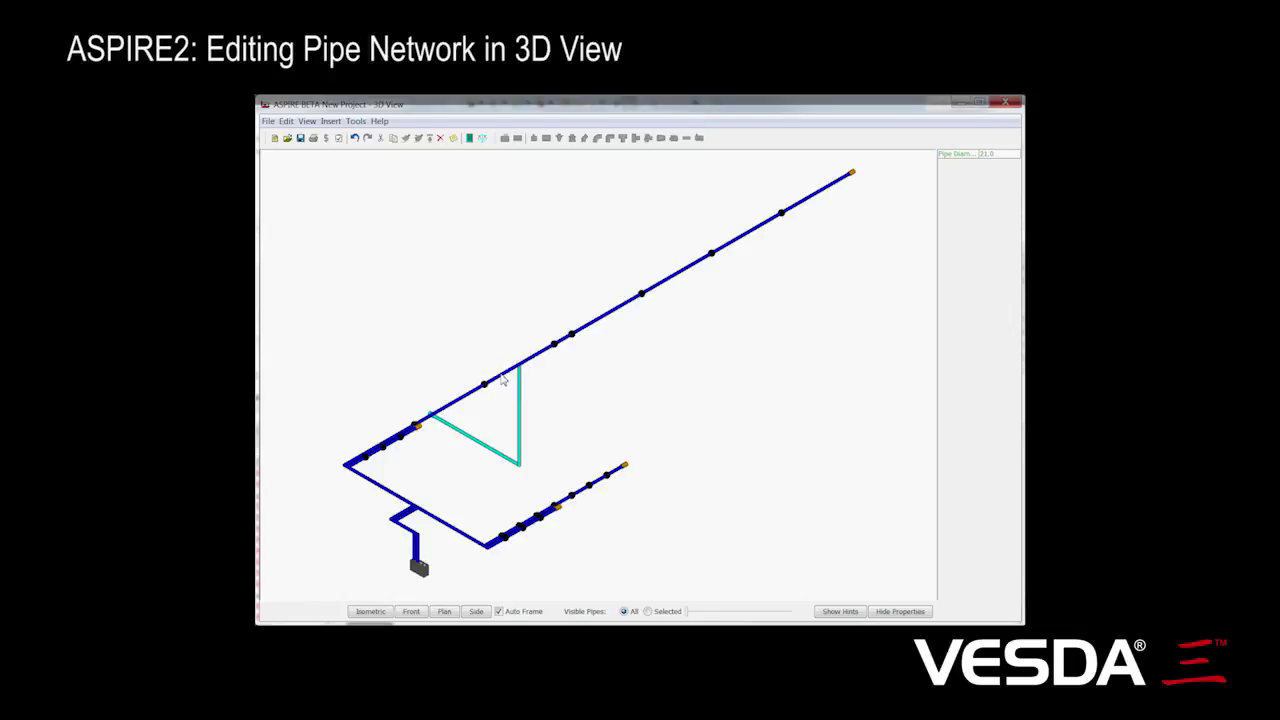
pyautogui.click(502, 376)
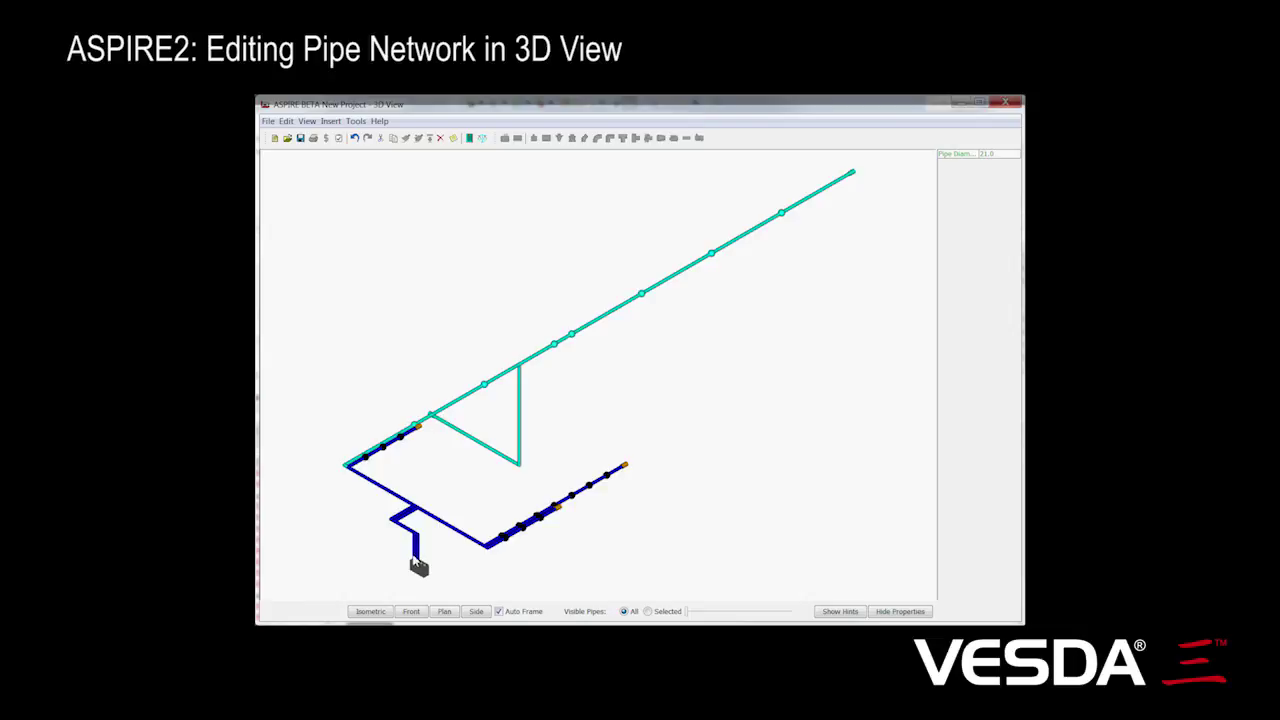
pyautogui.click(416, 556)
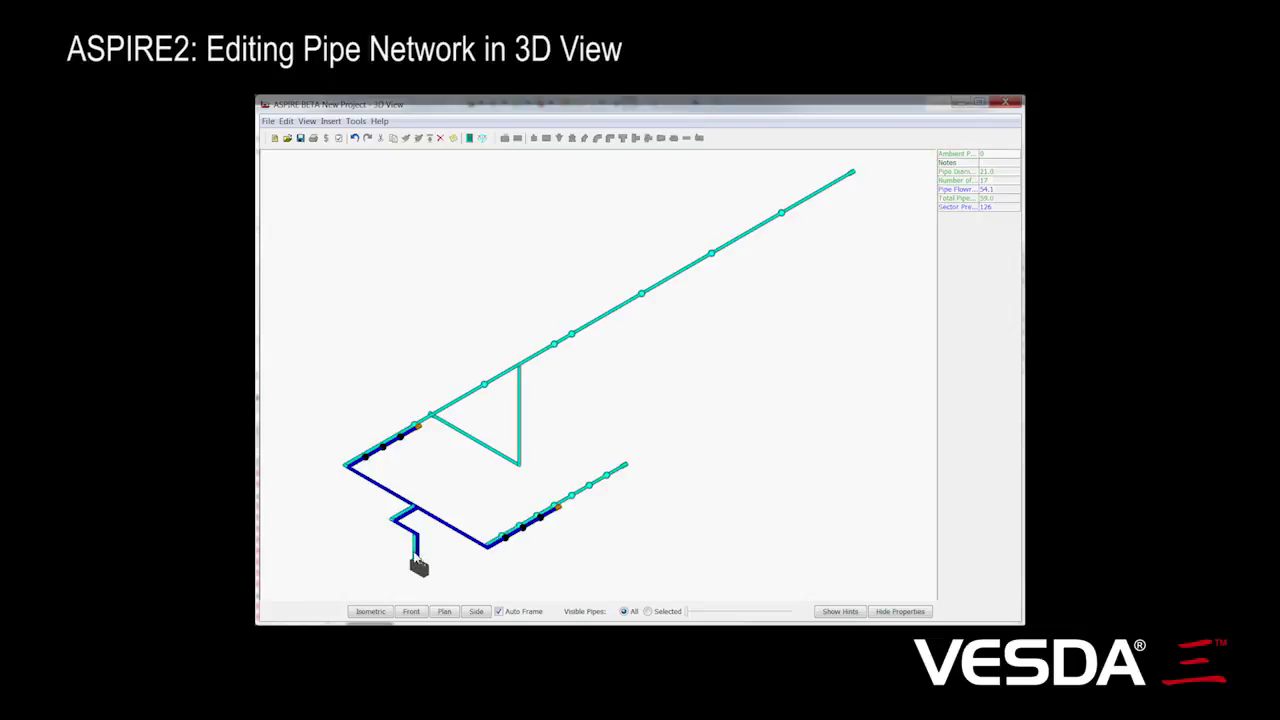
pyautogui.click(519, 428)
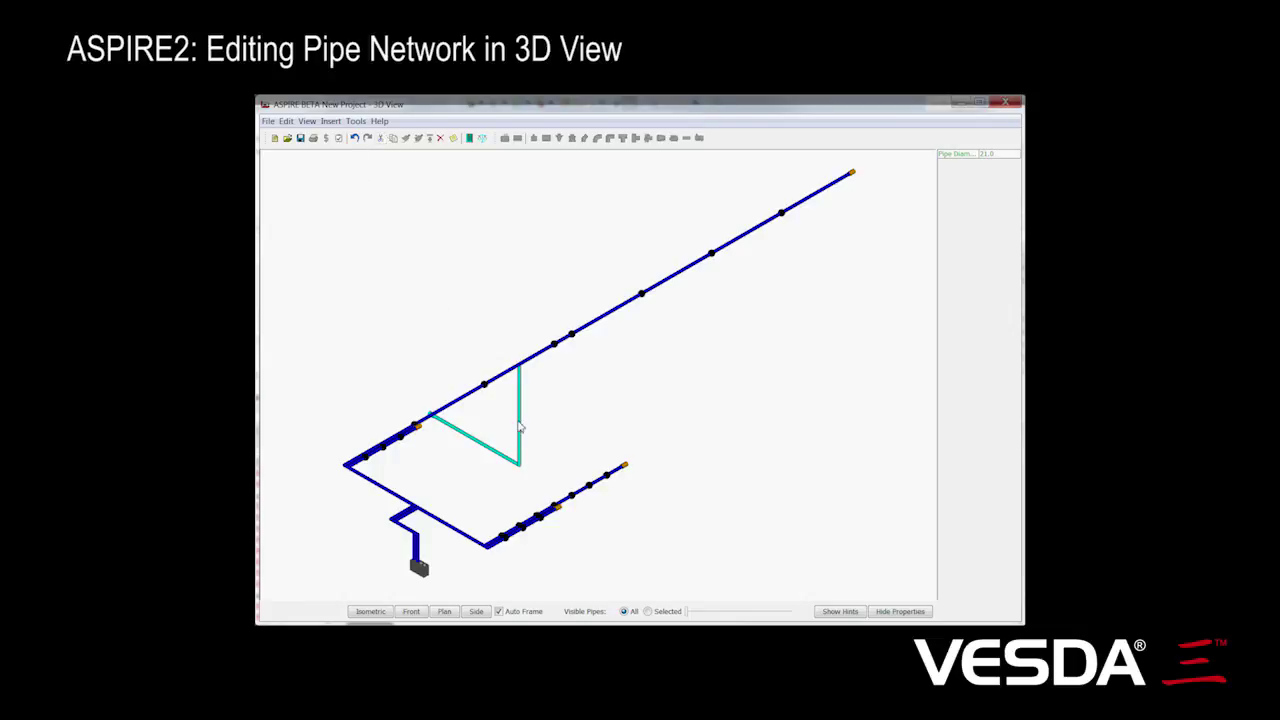
# - Copy the triangular branch, paste it onto a further upper-run segment, then select a lower-run segment
pyautogui.click(393, 138)
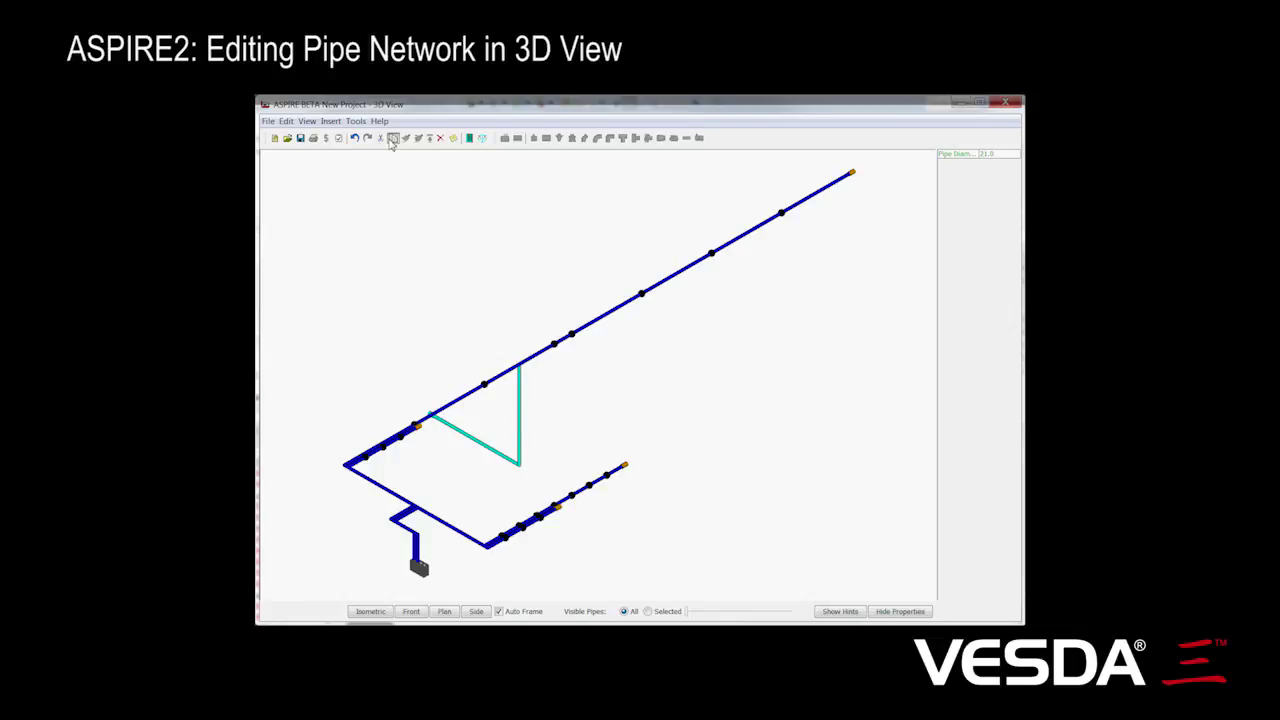
pyautogui.click(670, 279)
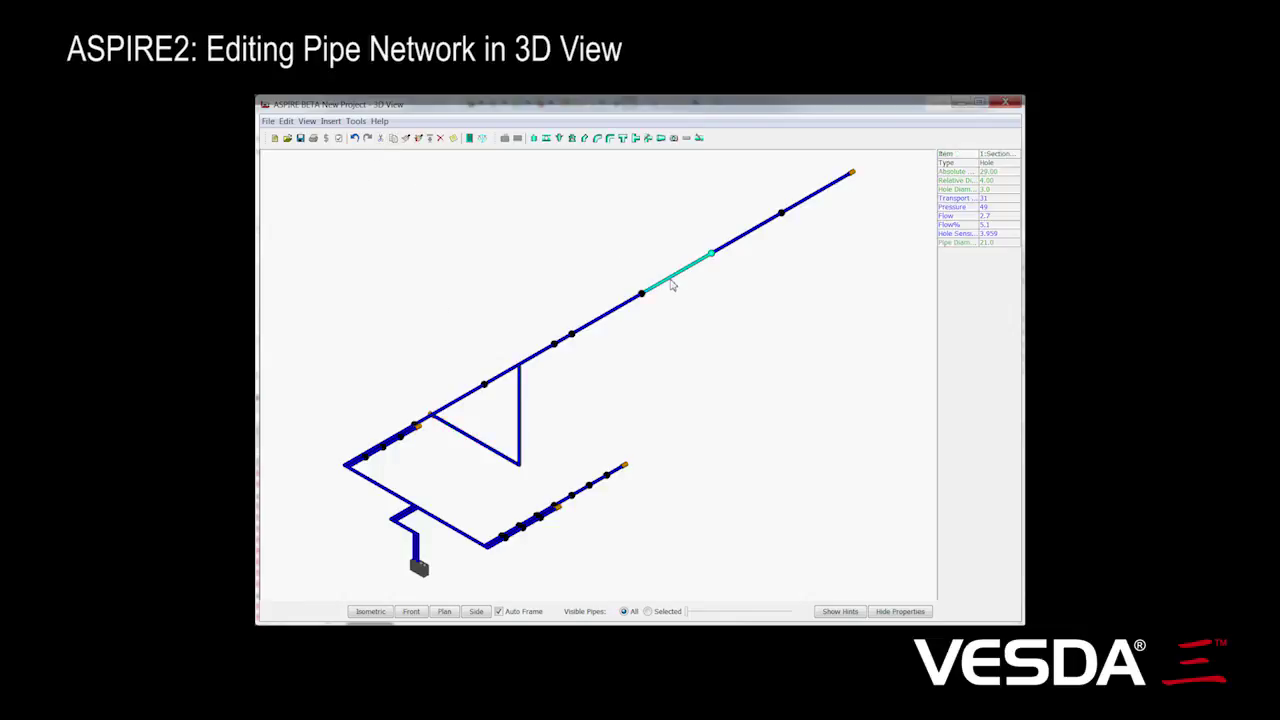
pyautogui.click(419, 138)
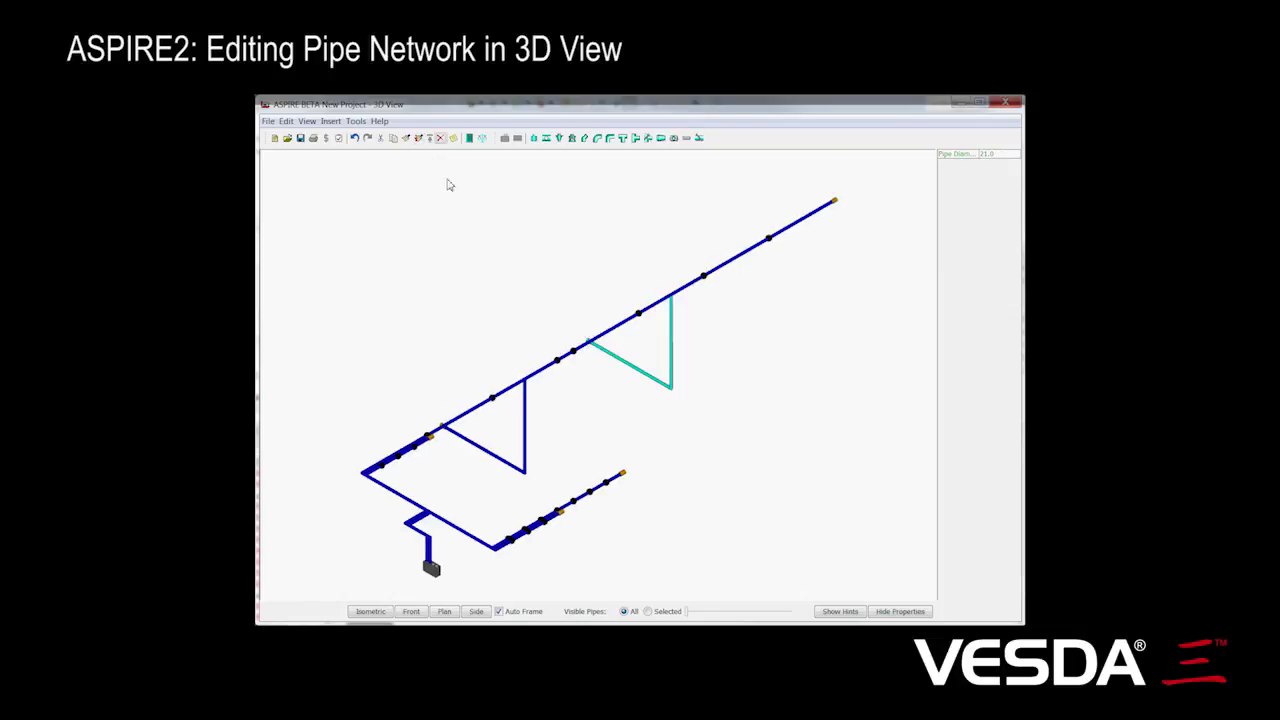
pyautogui.click(587, 497)
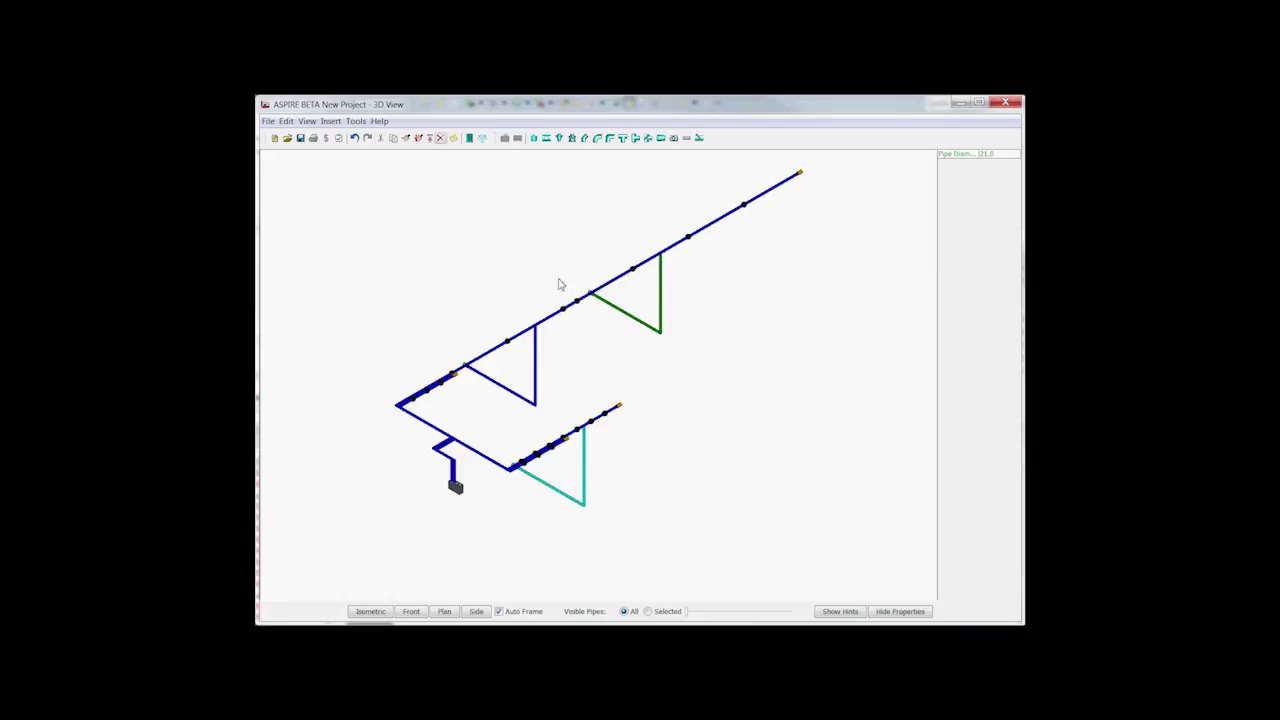
# - Set Visible Pipes to Selected, rotate the model, and enable Auto Frame
pyautogui.click(648, 612)
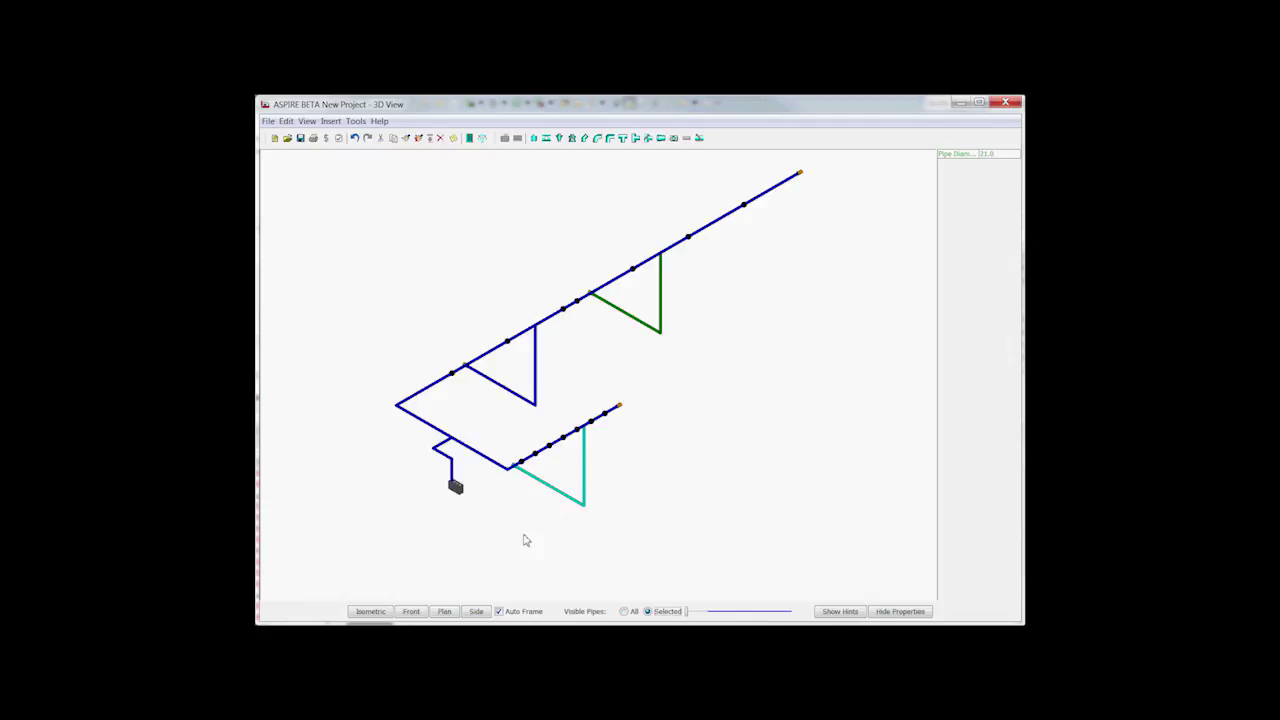
pyautogui.moveTo(479, 548); pyautogui.dragTo(529, 578)
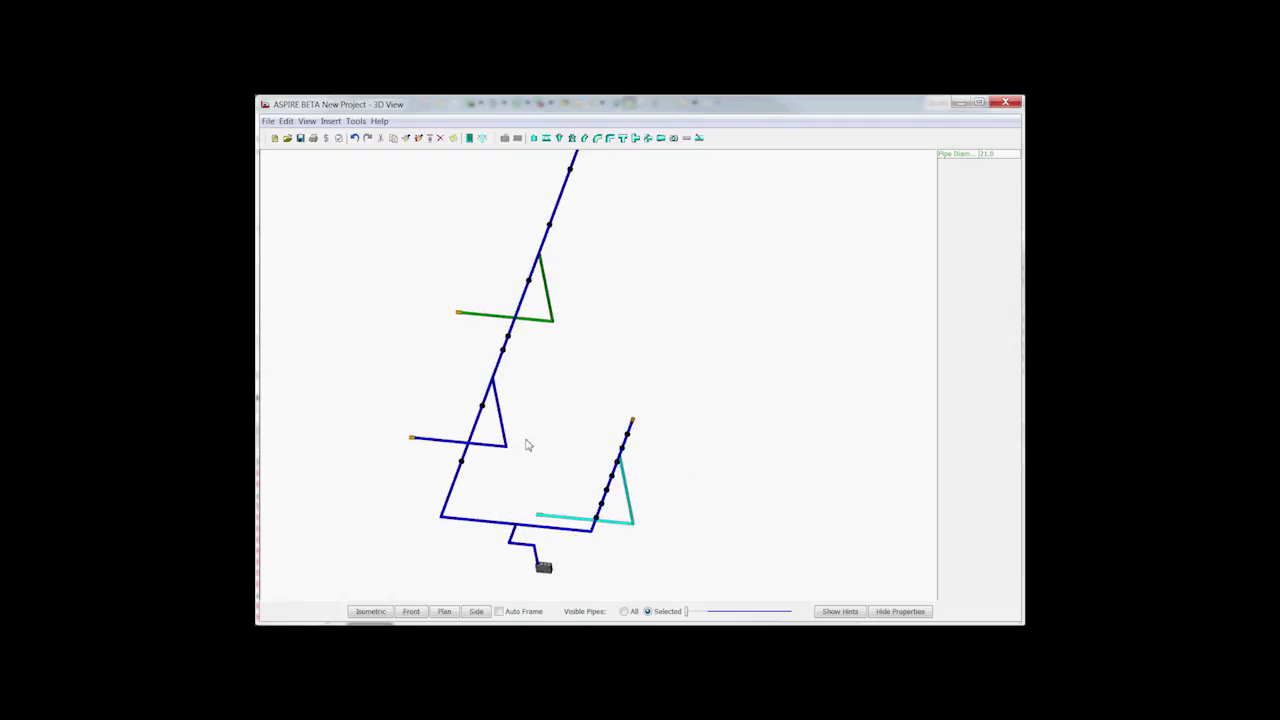
pyautogui.click(499, 611)
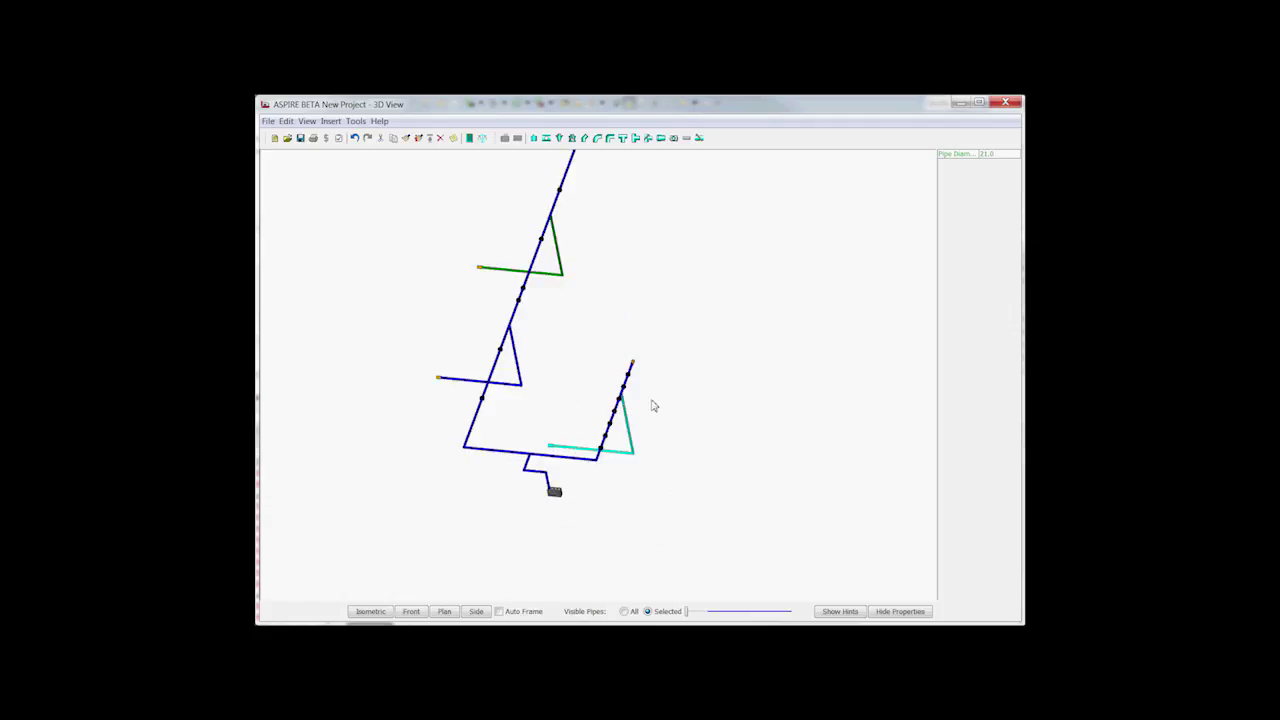
# - Rotate the model and zoom in on the upper run's holes and end cap
pyautogui.moveTo(695, 431); pyautogui.dragTo(643, 440)
pyautogui.scroll(10, 685, 441)
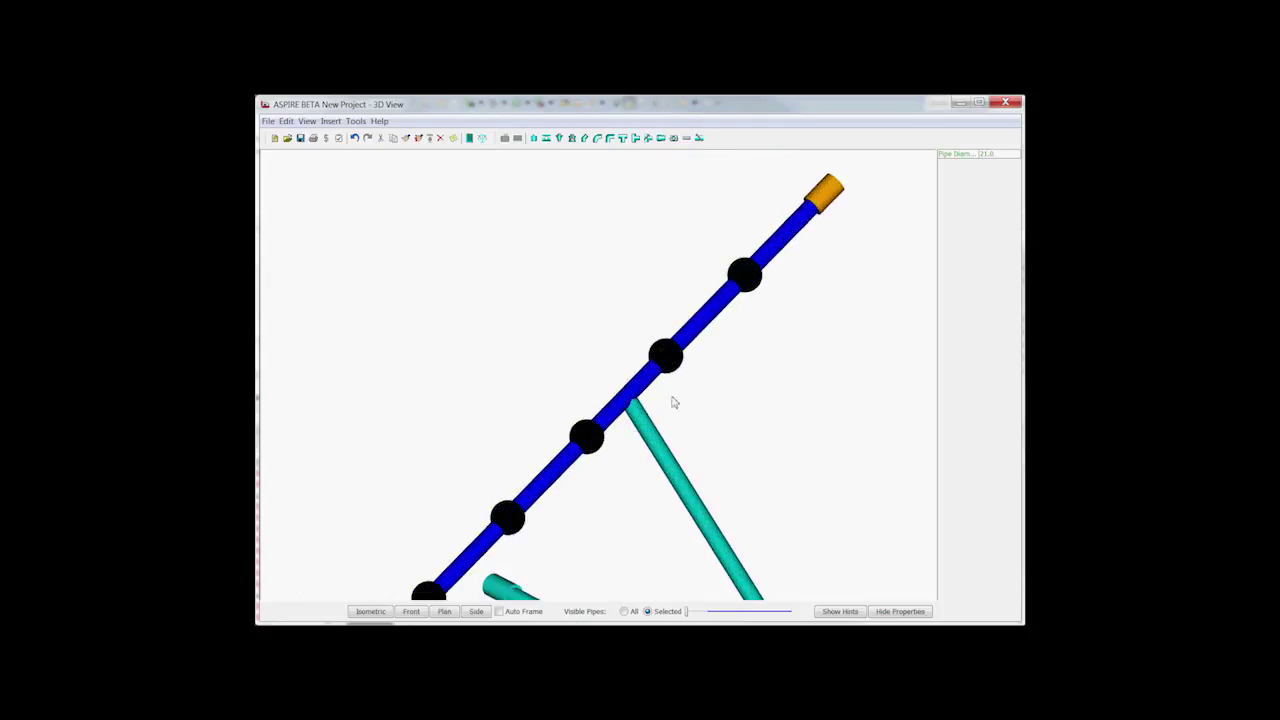
# - Turn on Auto Frame so the whole pipe network fits the 3D view
pyautogui.click(499, 611)
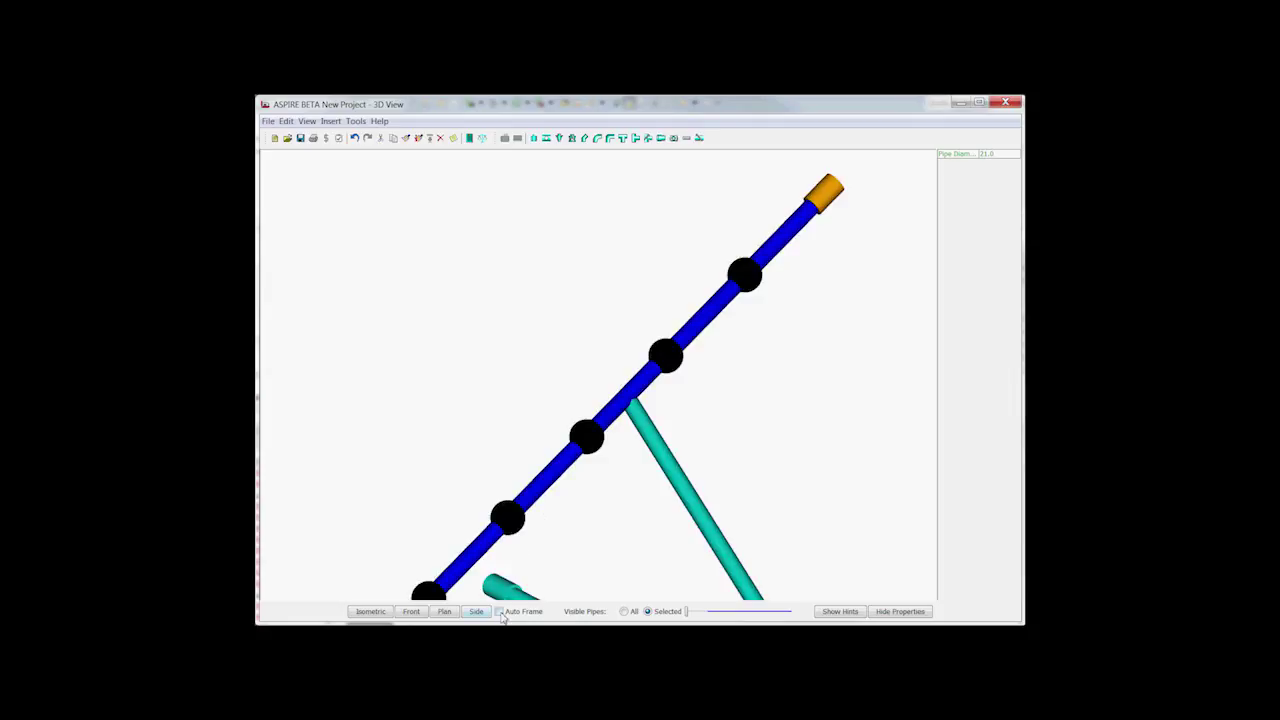